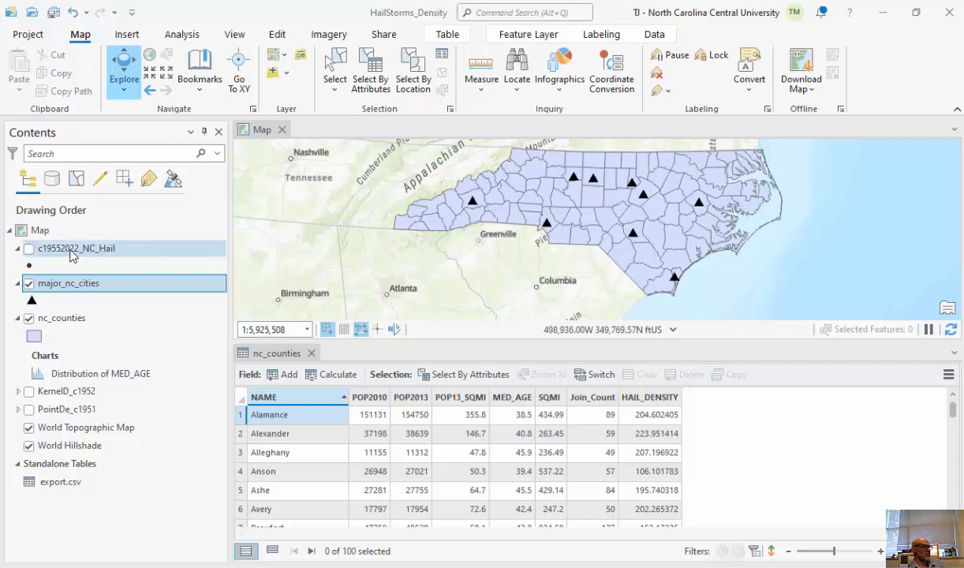
- Show the c19552022_NC_Hail points on the map to view their coverage, and hide them again
click(29, 249)
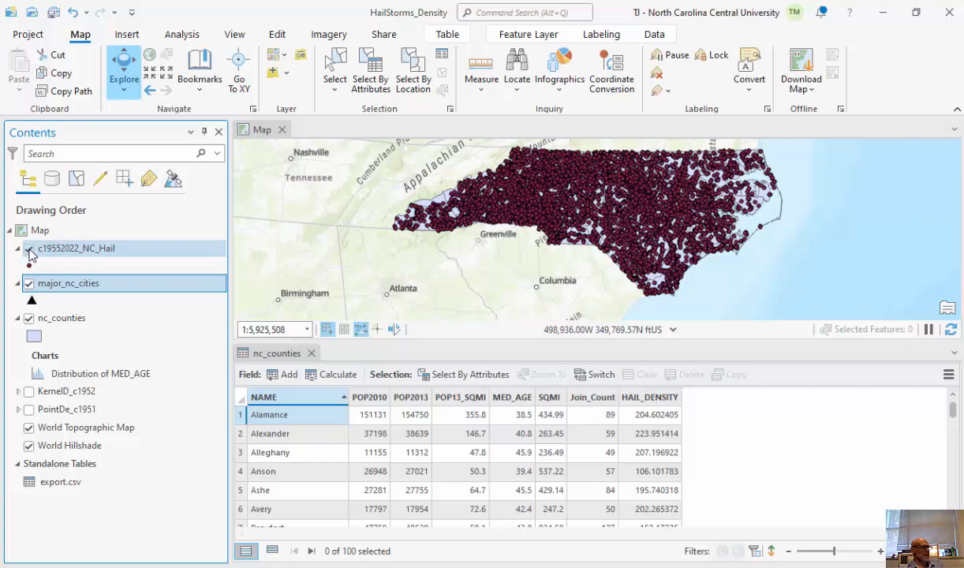
click(29, 250)
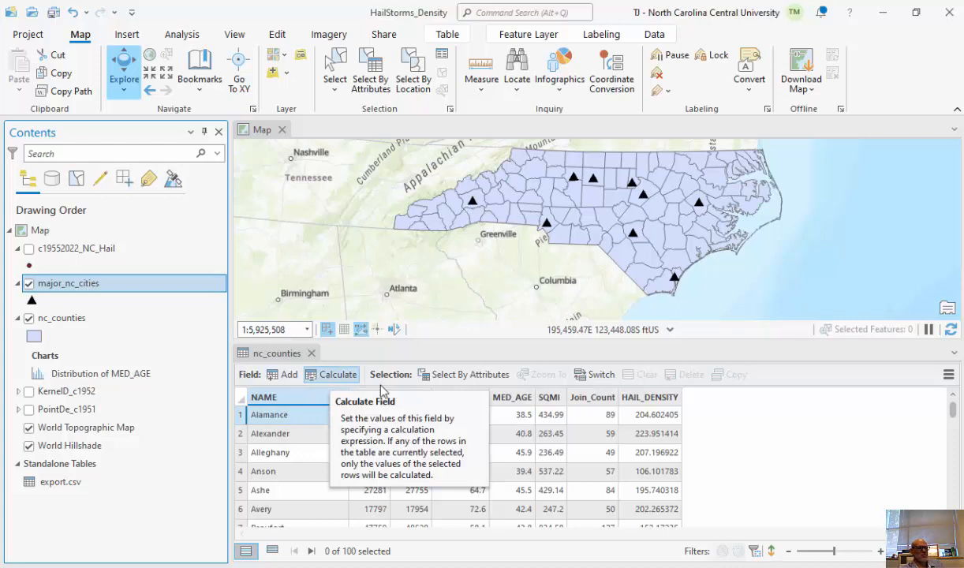
click(950, 376)
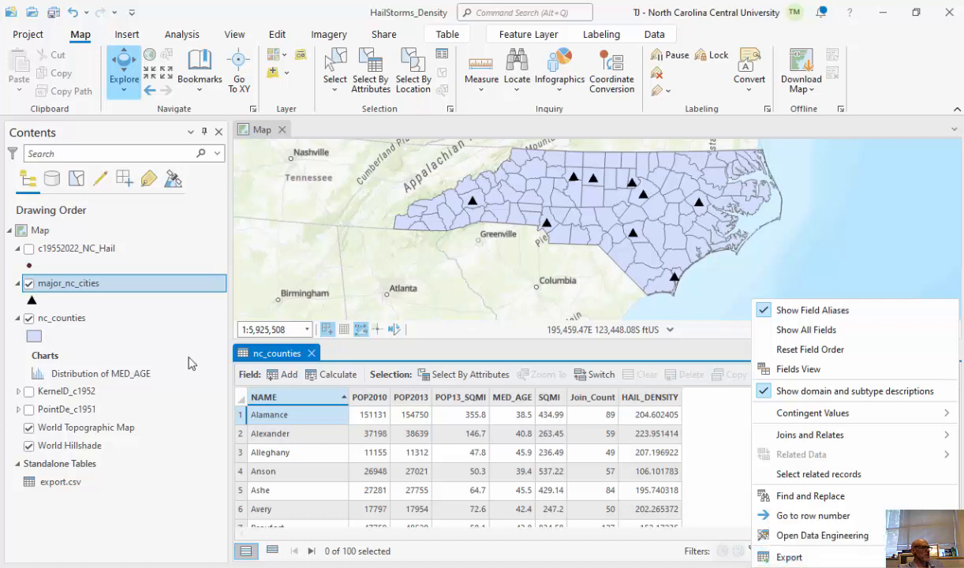
click(102, 319)
right_click(102, 321)
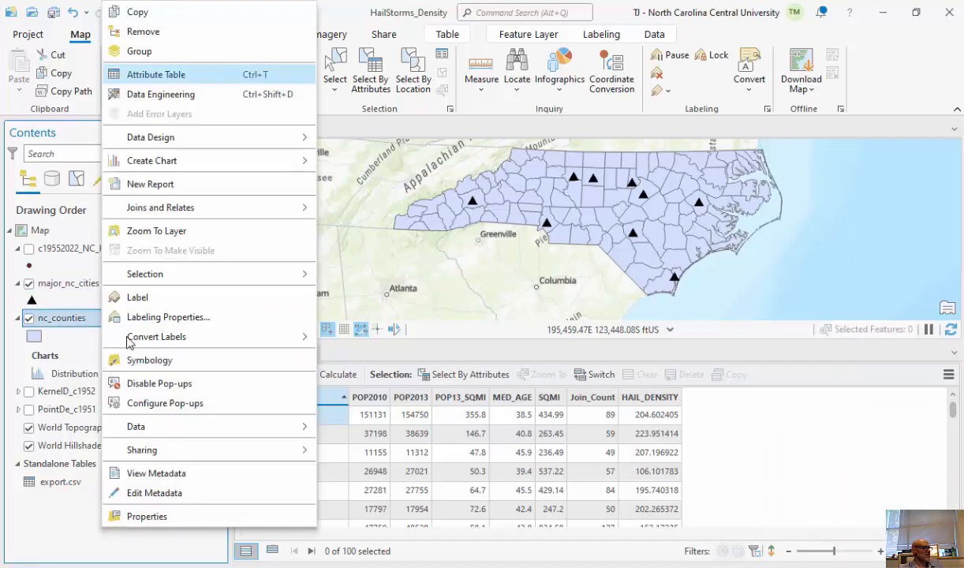
mouse_move(196, 436)
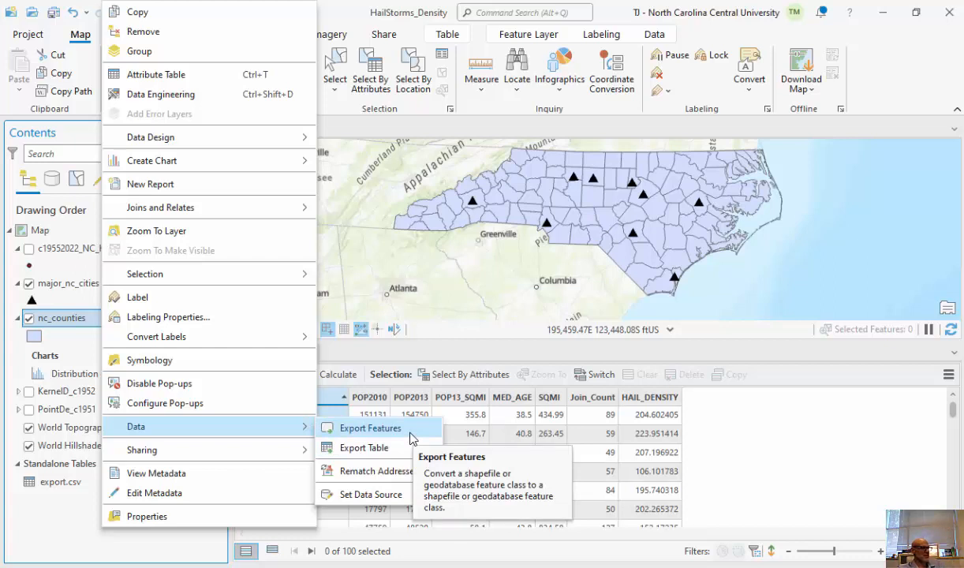
- Start a table export of nc_counties, review the default output path and browse for an output location
click(948, 379)
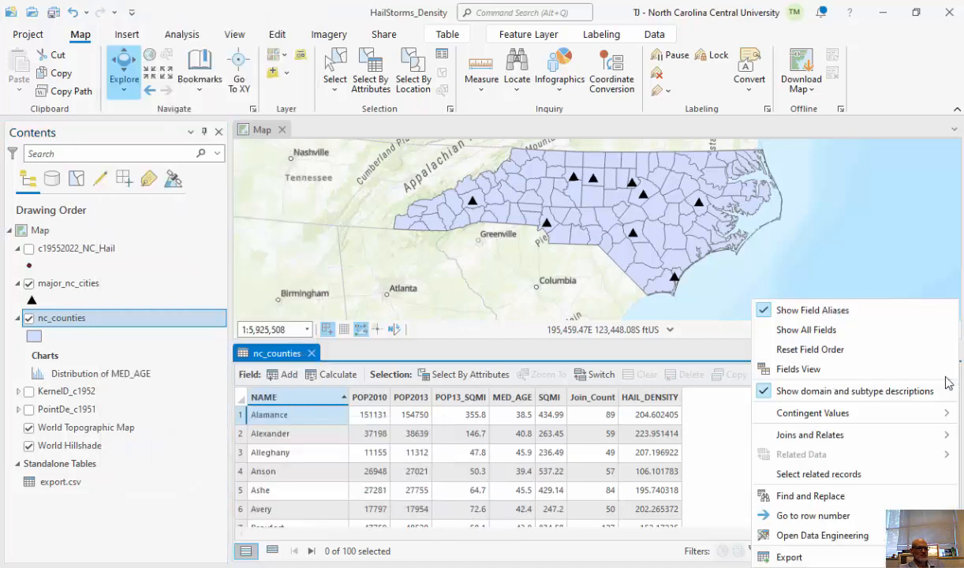
click(851, 558)
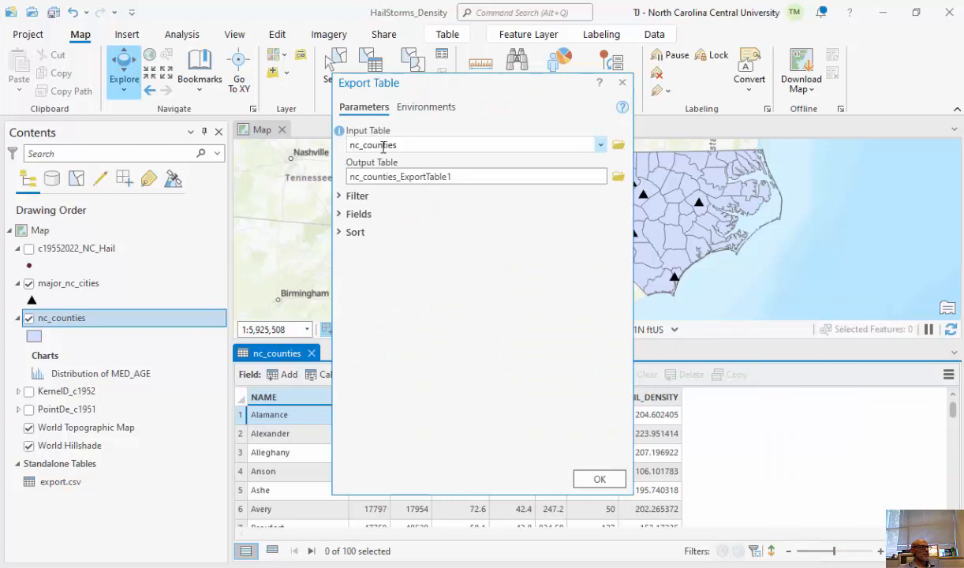
click(473, 176)
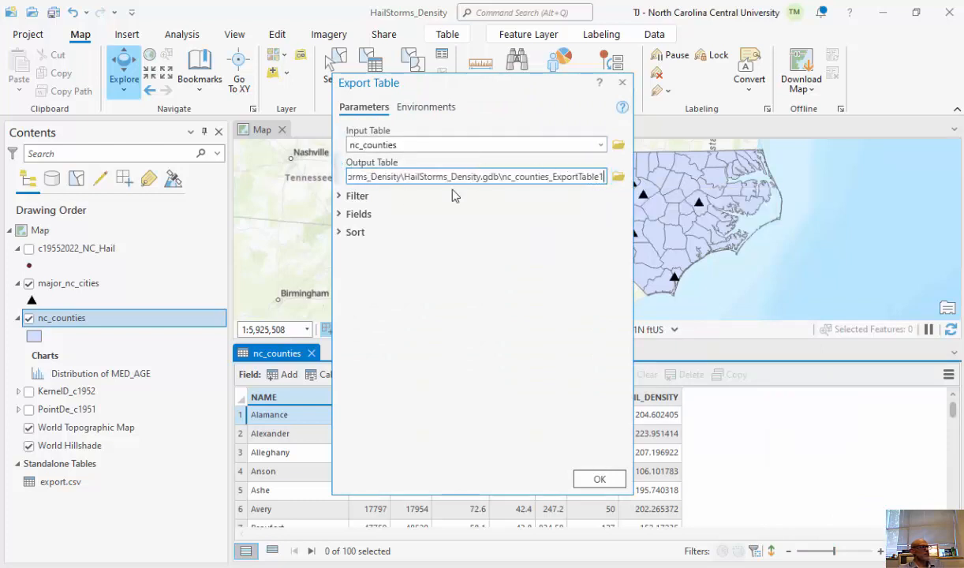
drag(388, 176, 312, 176)
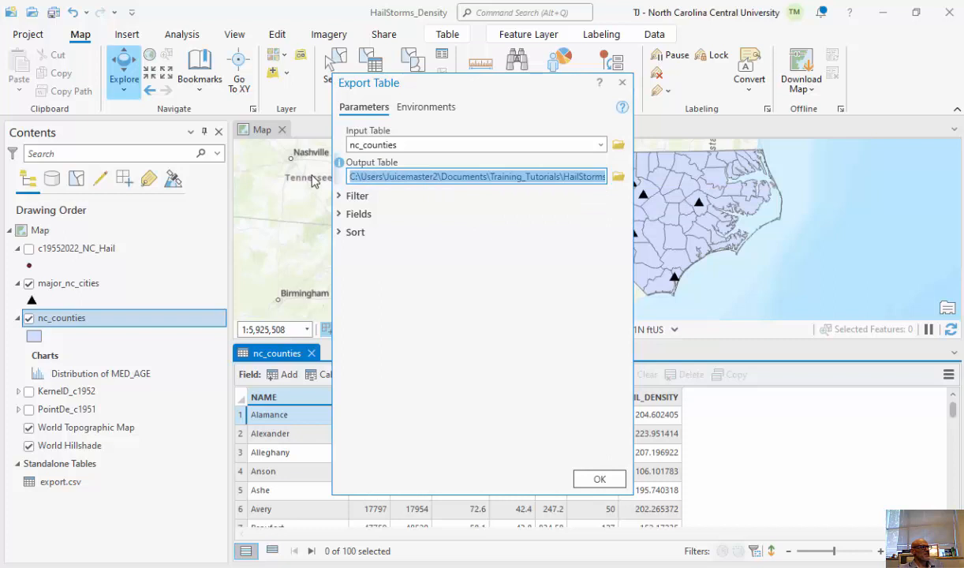
click(386, 178)
drag(414, 176, 637, 181)
click(563, 180)
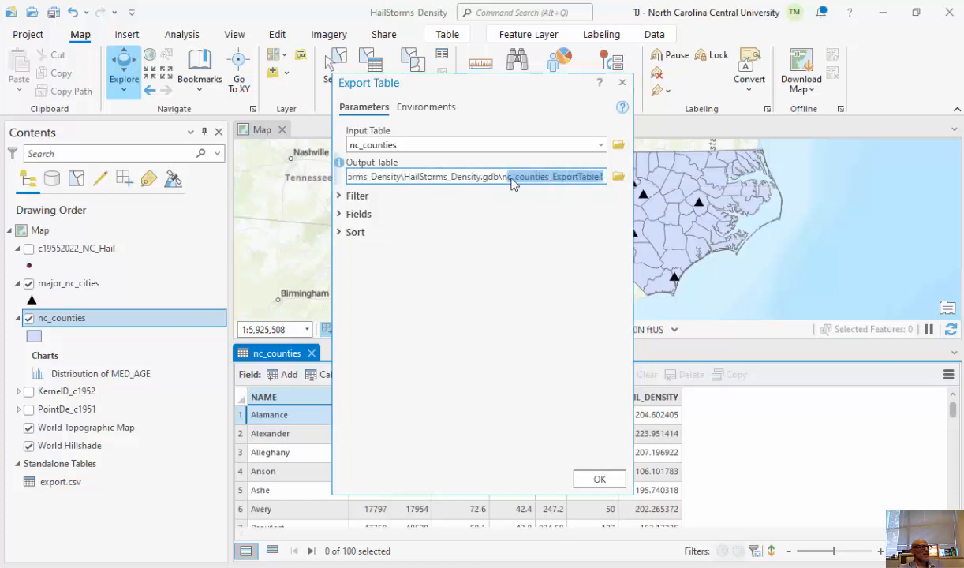
click(490, 177)
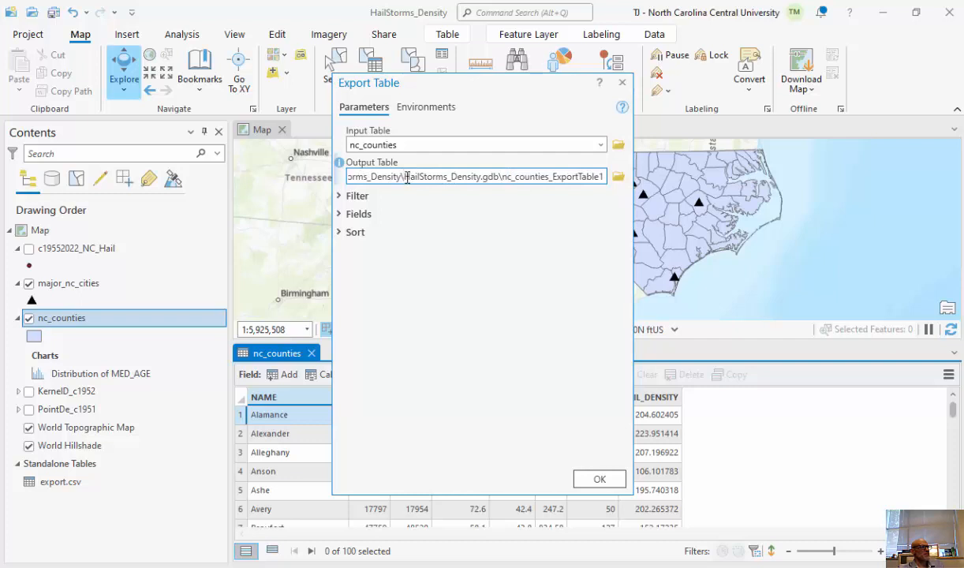
drag(403, 177, 601, 177)
click(620, 179)
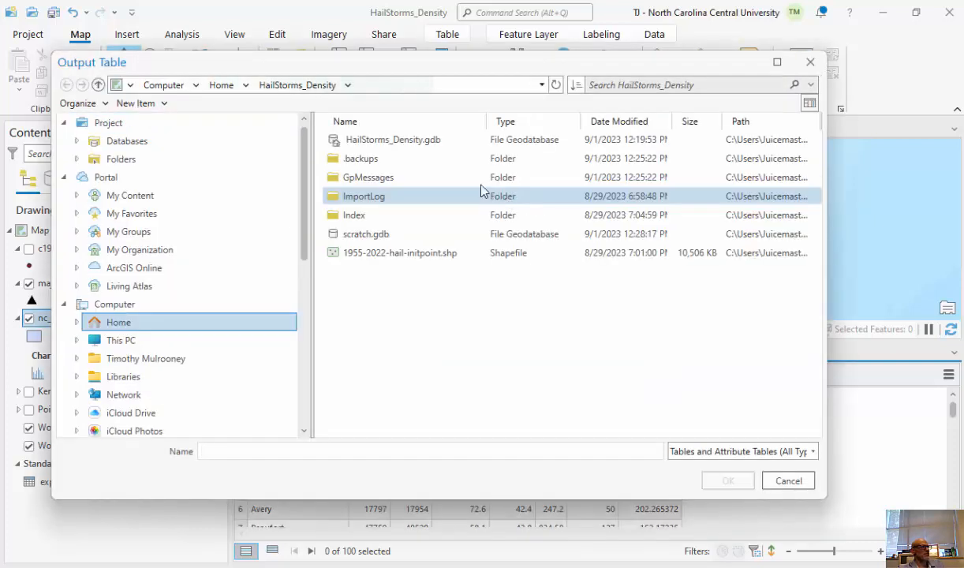
- Save the output table as TIMSEXPORT.csv in the HailStorms_Density folder and run the export
click(289, 447)
text(TIMS)
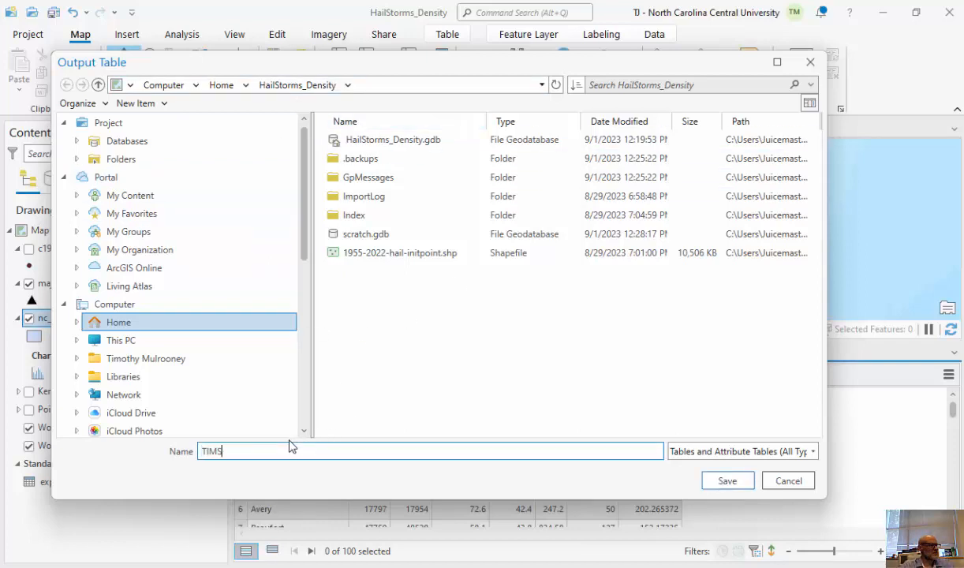
text(EXPORT)
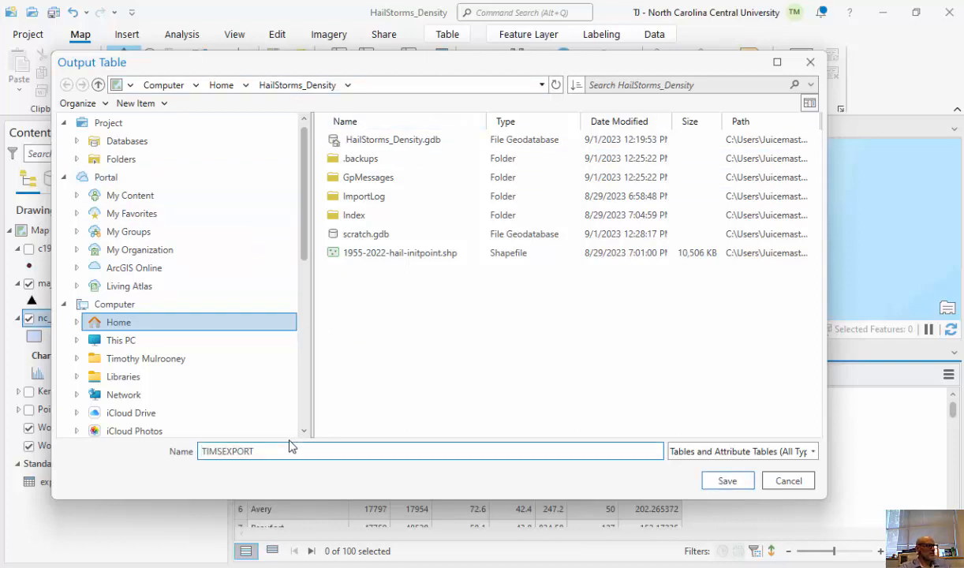
text(.cs)
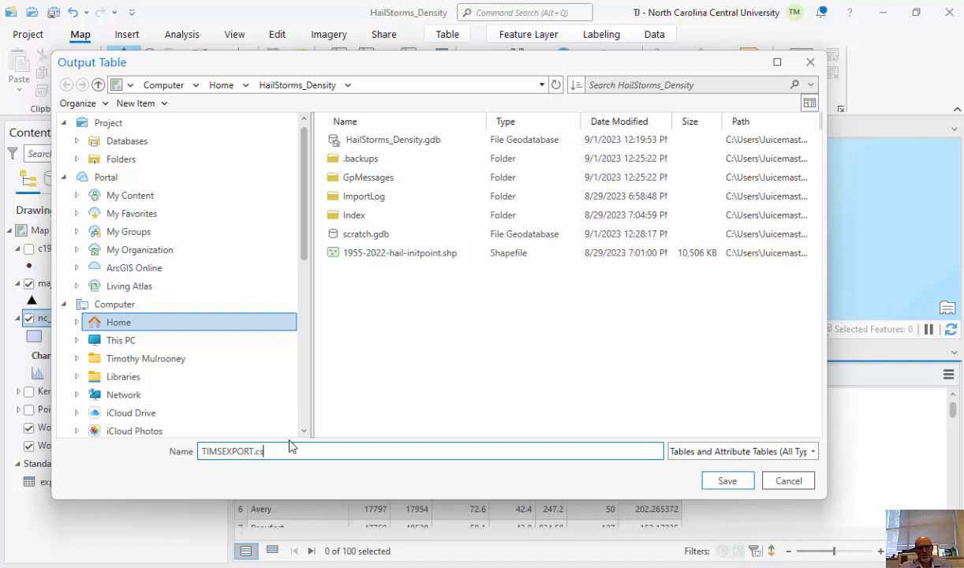
text(v)
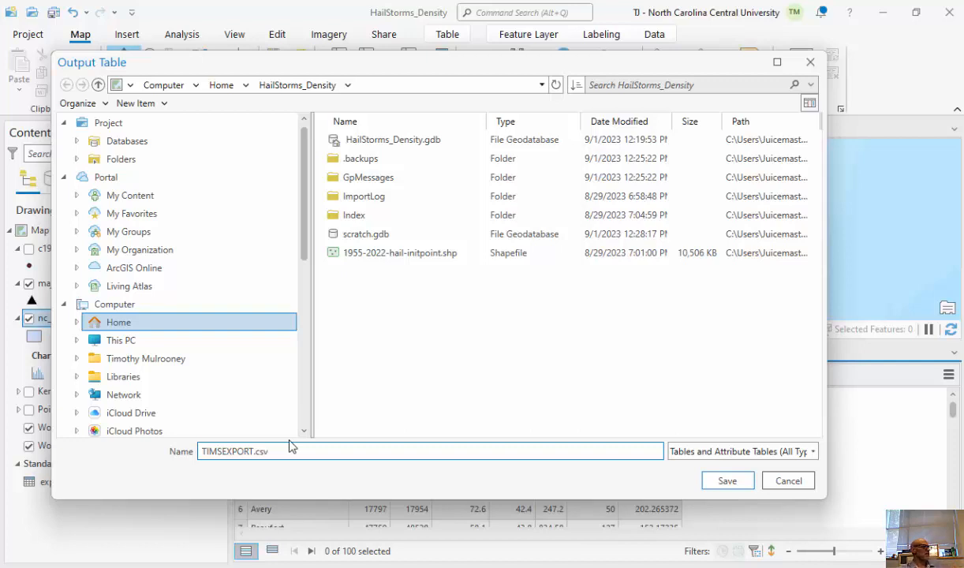
click(729, 482)
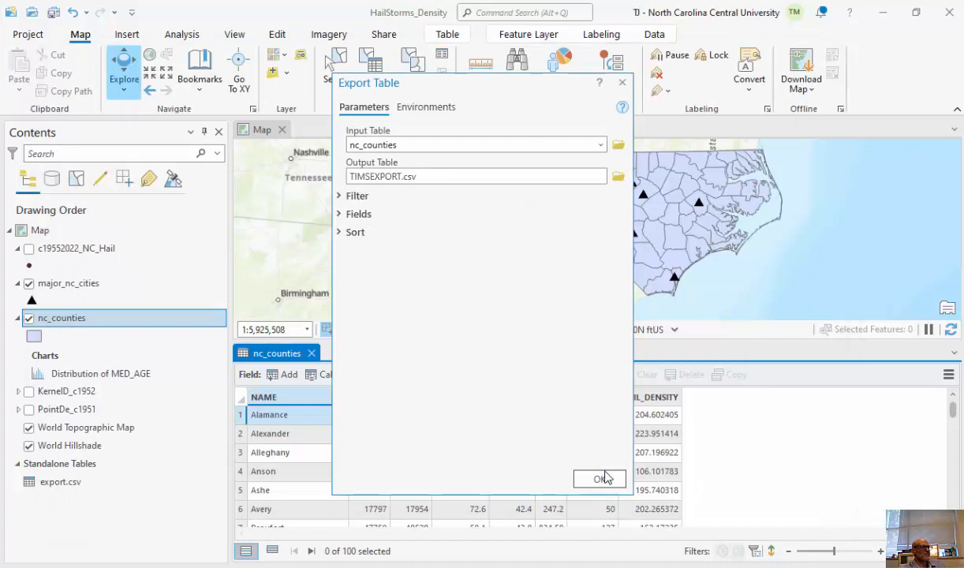
click(603, 479)
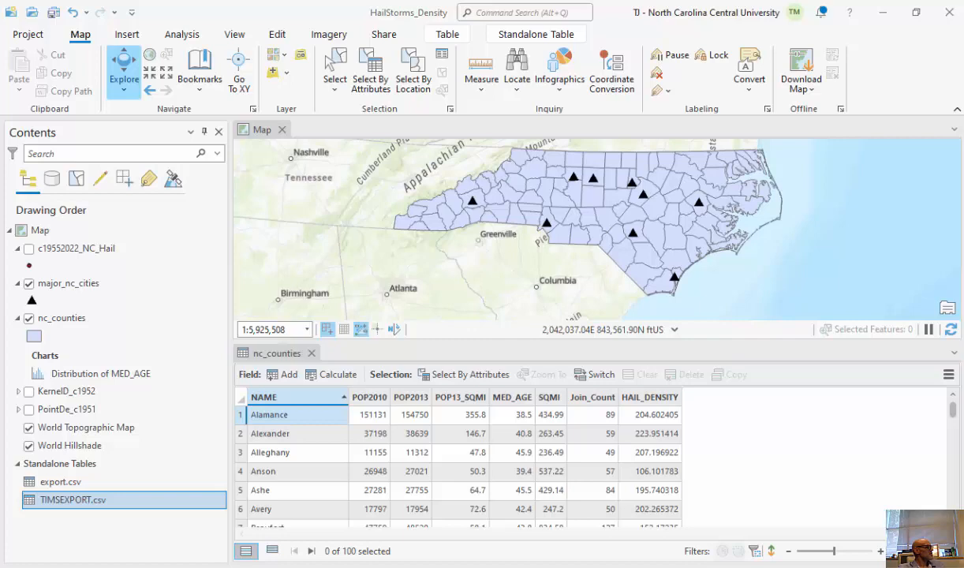
- Switch to File Explorer, open TIMSEXPORT.csv in Excel and examine its columns in an enlarged window, including Shape_Length
drag(0, 207, 402, 52)
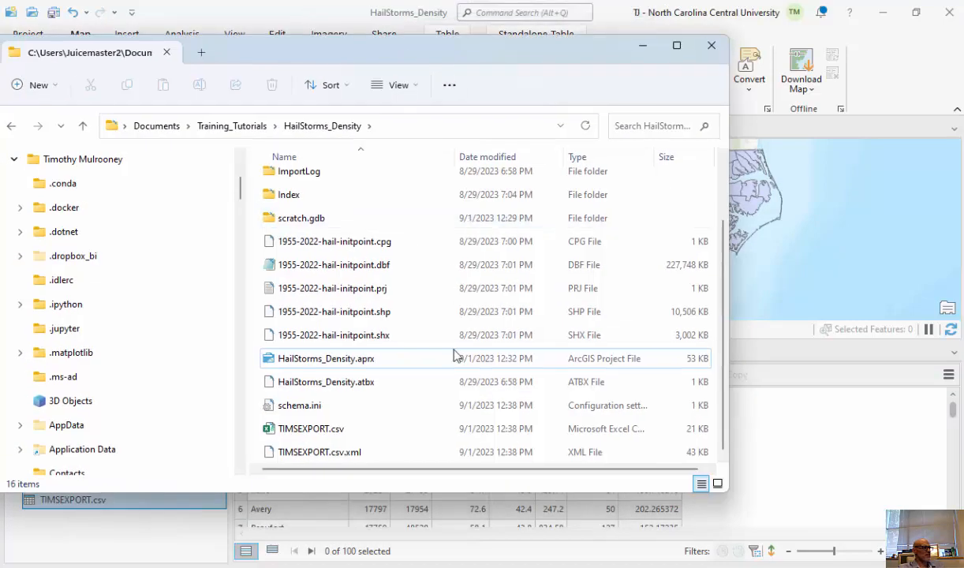
click(354, 435)
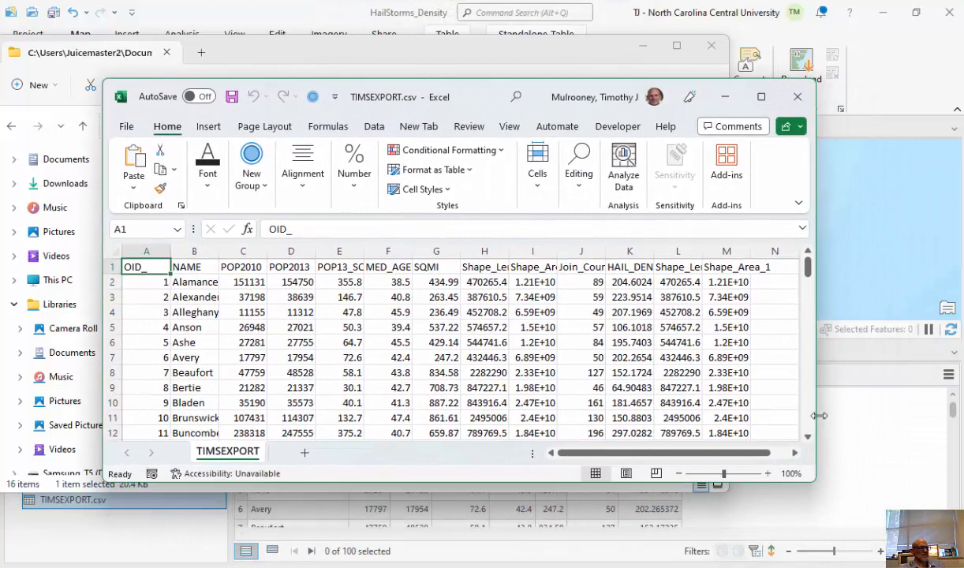
drag(815, 399, 893, 418)
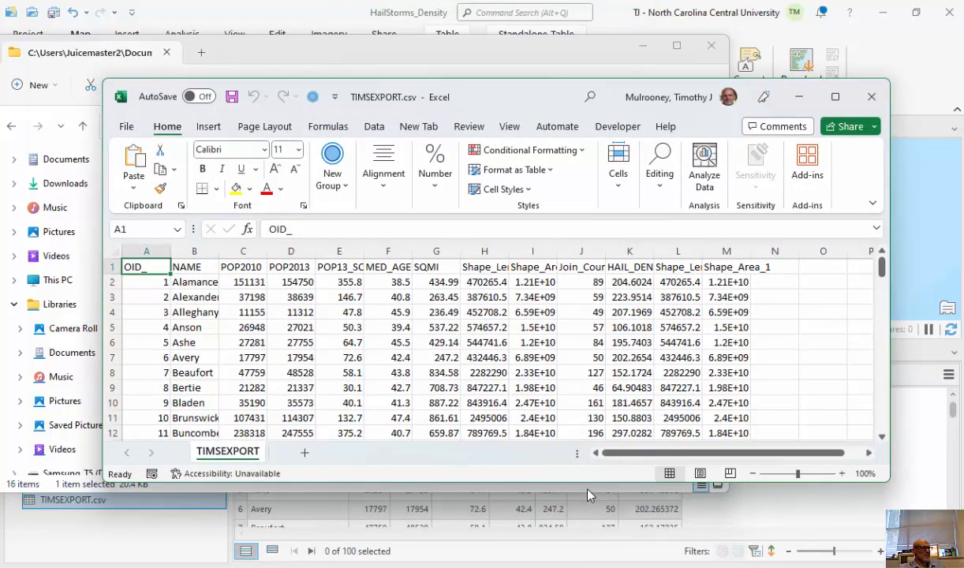
drag(592, 483, 591, 546)
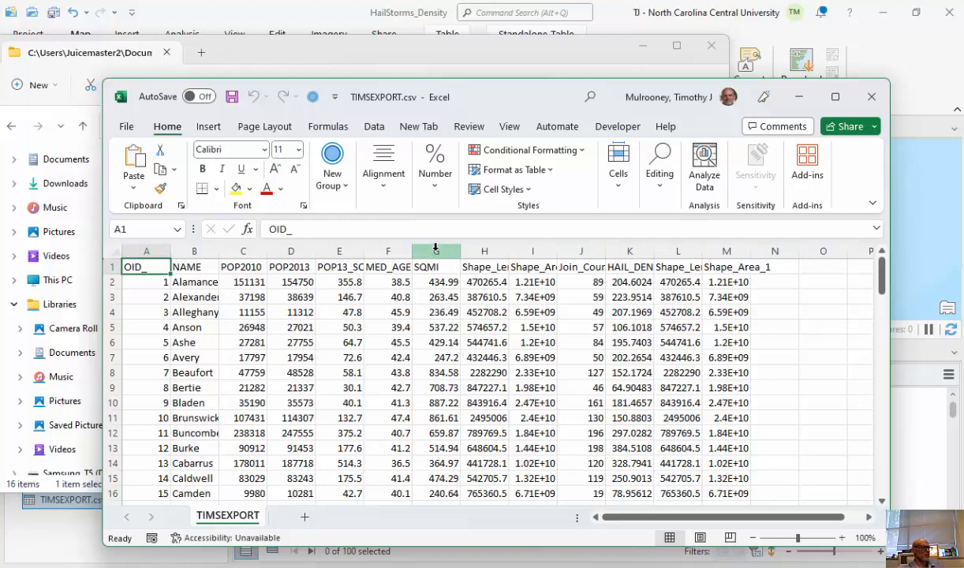
click(483, 255)
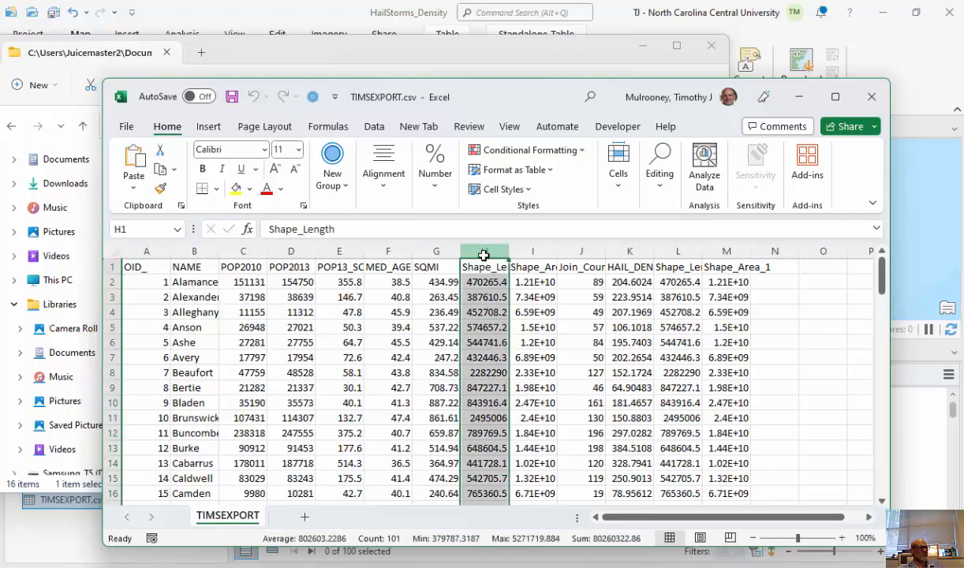
click(797, 104)
- Open TIMSEXPORT.csv in Notepad to examine its raw comma-separated text, and return to ArcGIS Pro
drag(474, 52, 559, 61)
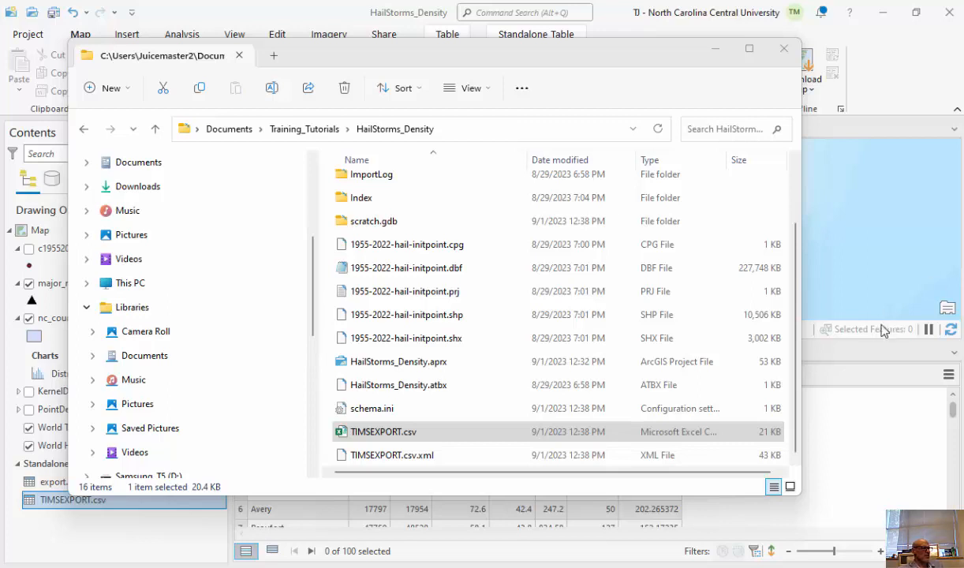
right_click(397, 439)
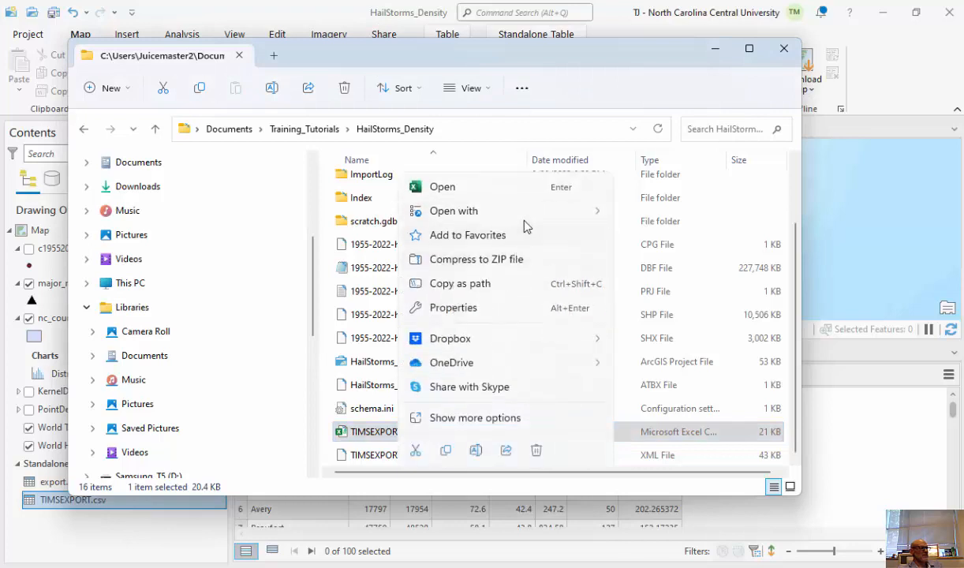
mouse_move(525, 213)
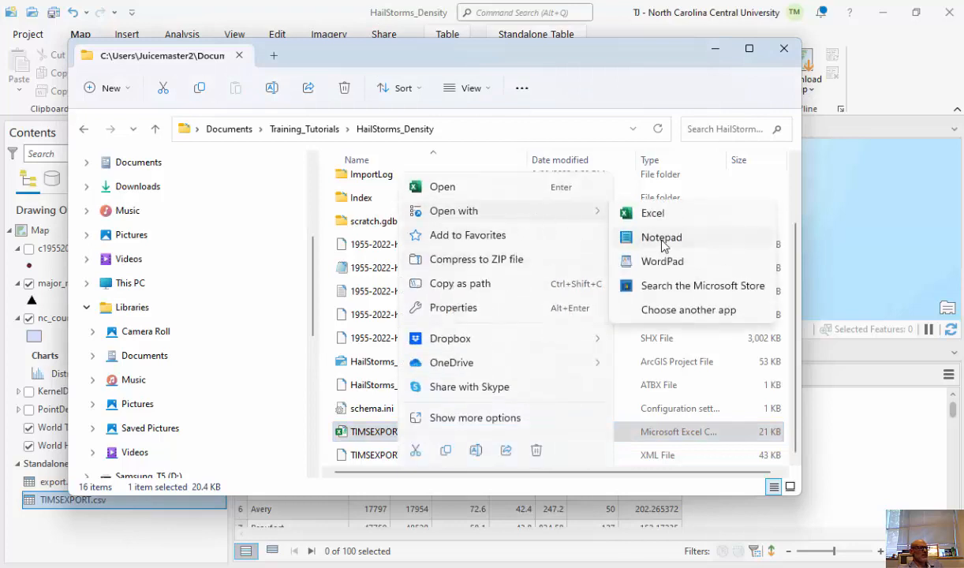
click(662, 240)
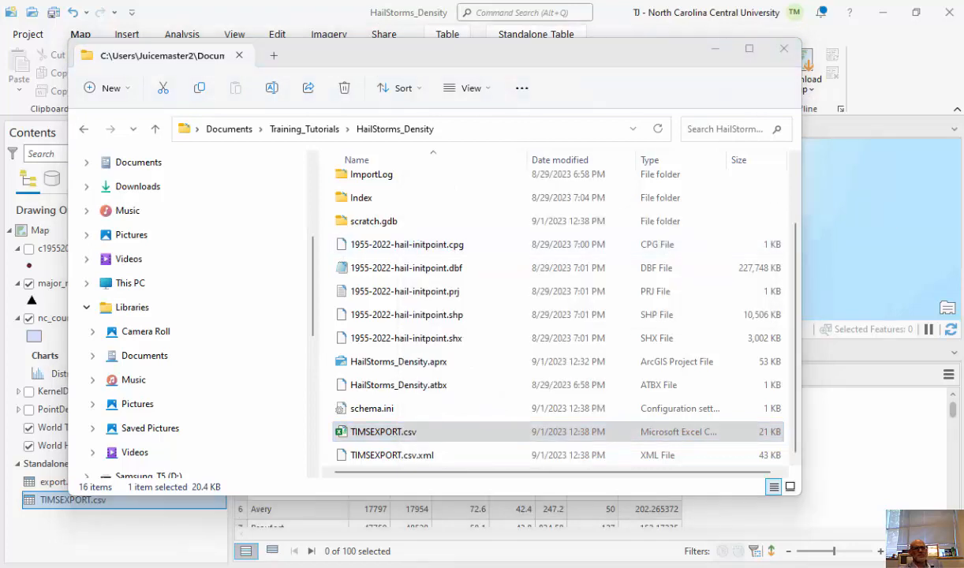
drag(436, 156, 382, 74)
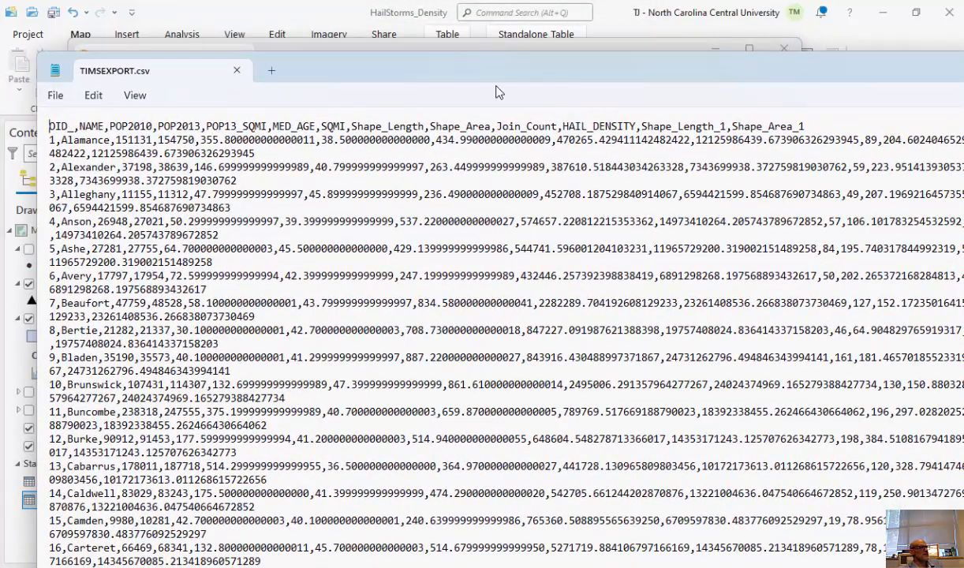
drag(508, 70, 292, 107)
click(811, 97)
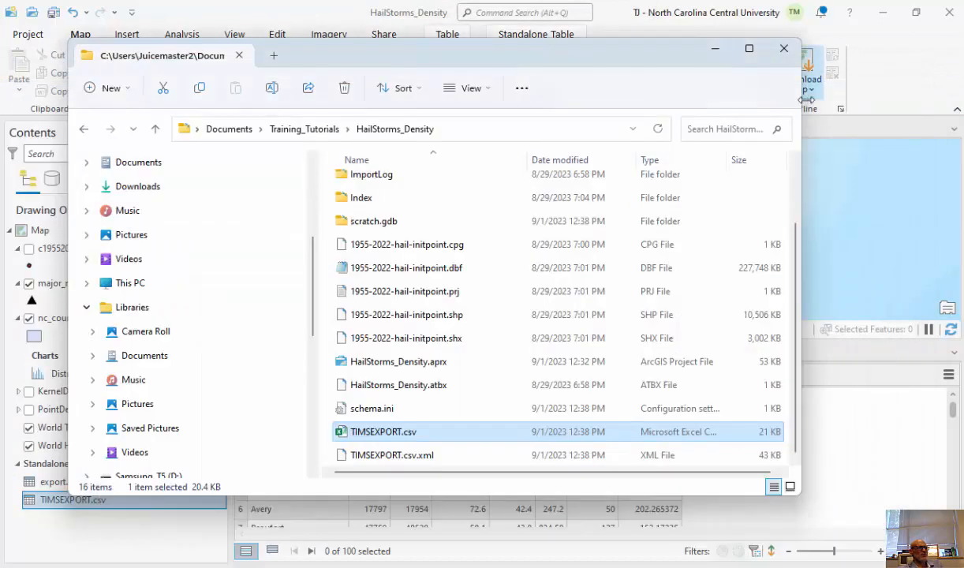
click(716, 55)
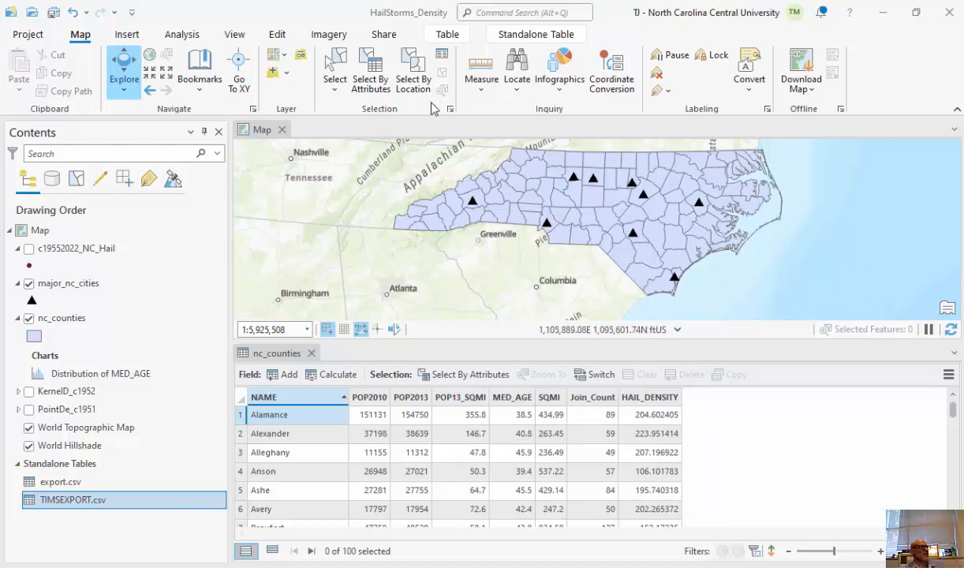
- Start a Select By Location query with nc_counties as the input features and Within a distance as the relationship
click(406, 83)
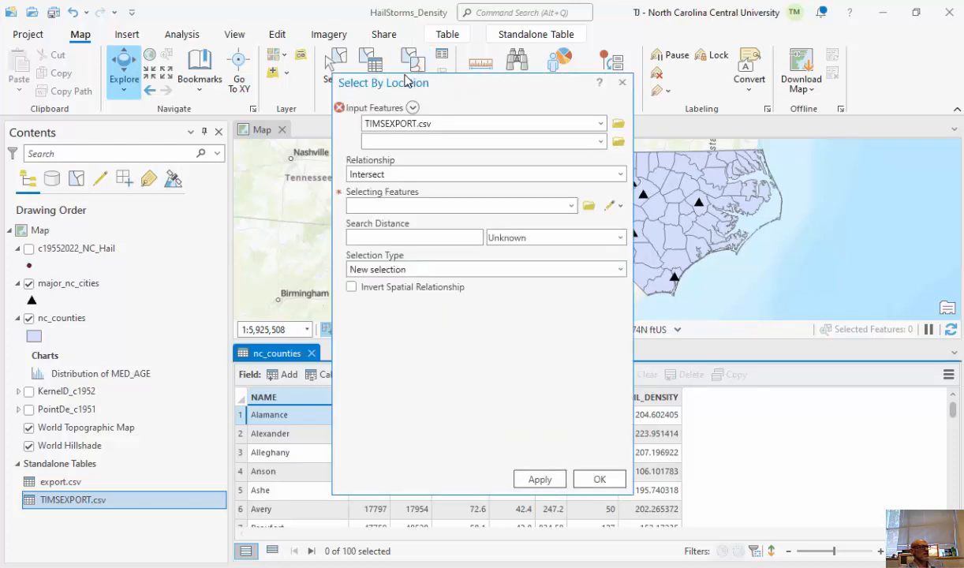
drag(475, 85, 349, 113)
click(474, 153)
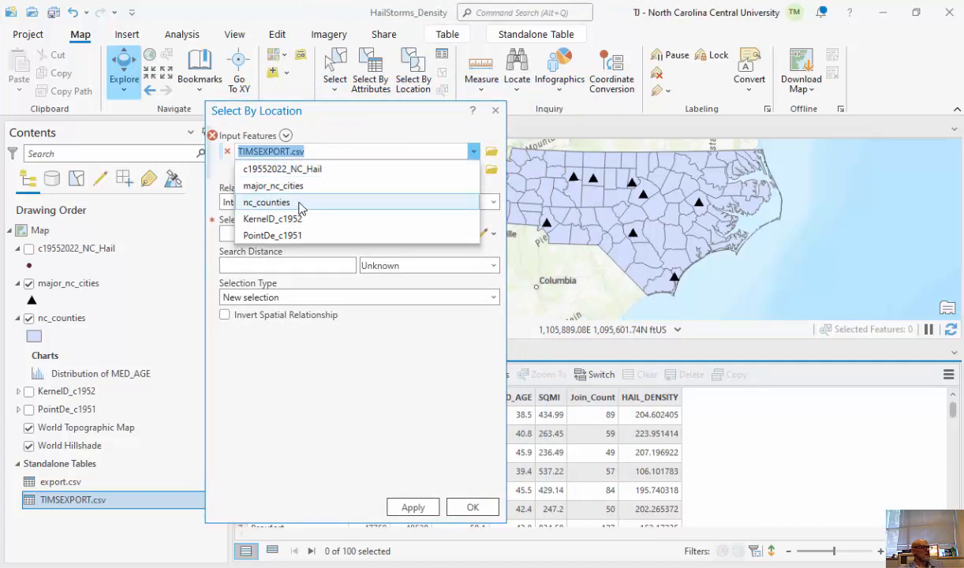
click(301, 207)
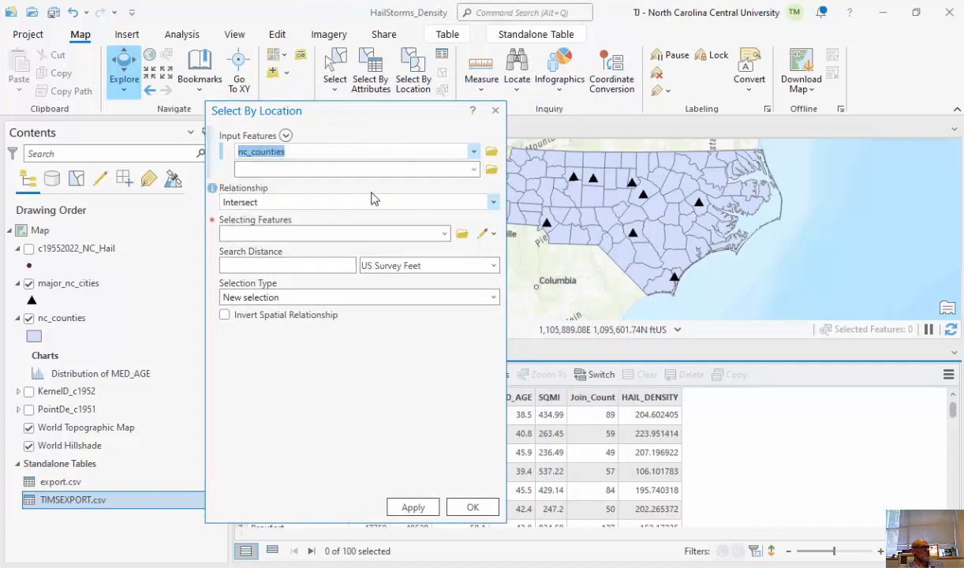
click(494, 205)
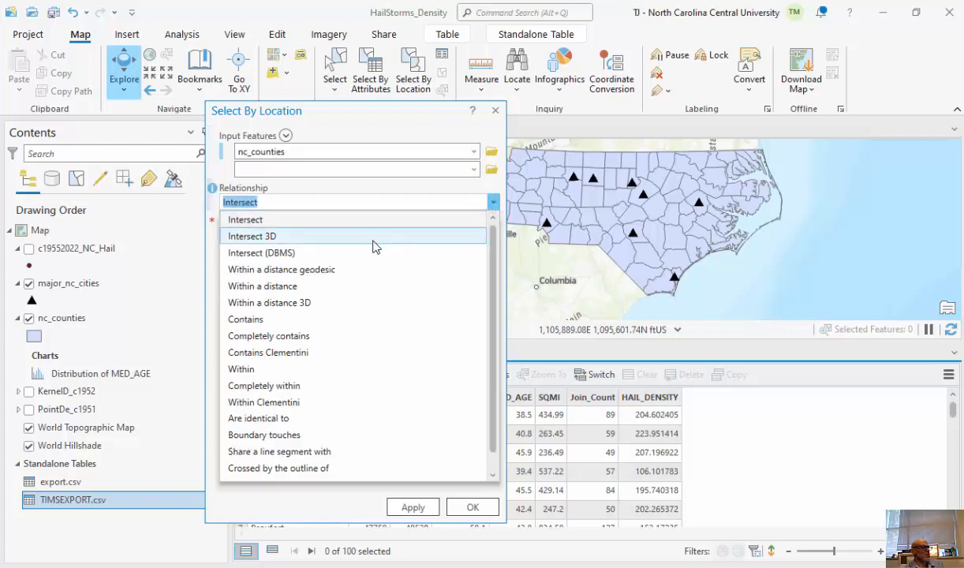
click(349, 289)
- Use major_nc_cities as the selecting features with a search distance of 15 Statute Miles, and apply the new selection
click(444, 234)
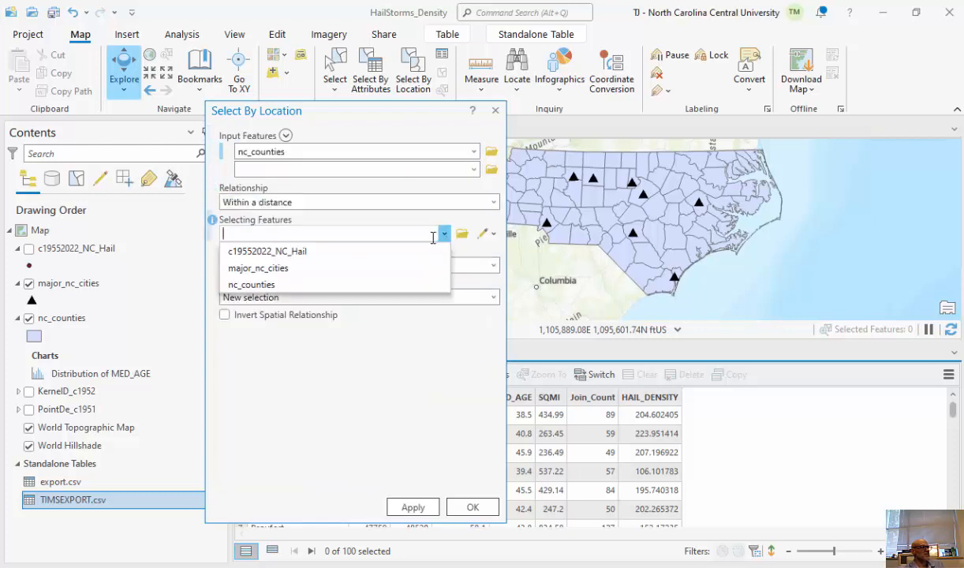
click(340, 268)
click(337, 269)
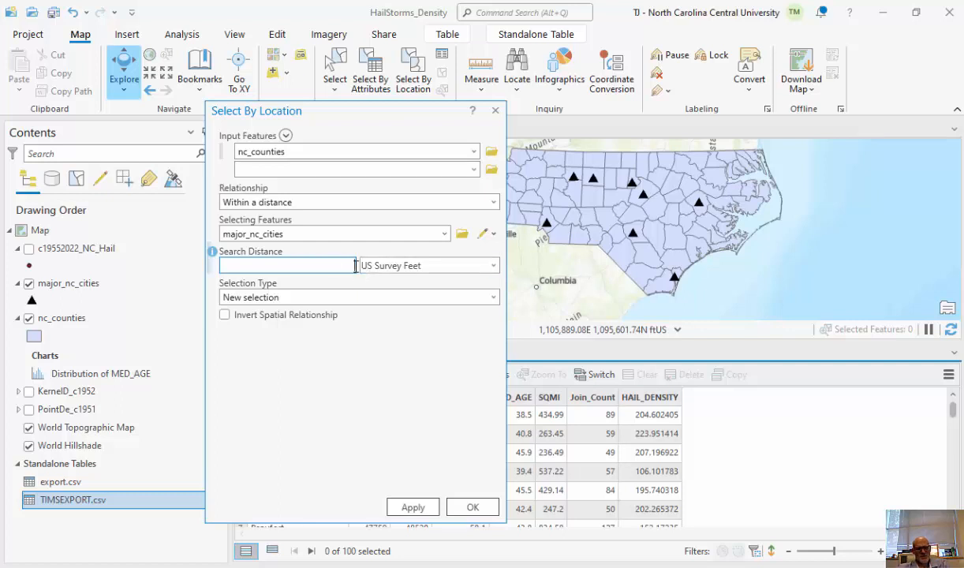
text(15)
click(493, 266)
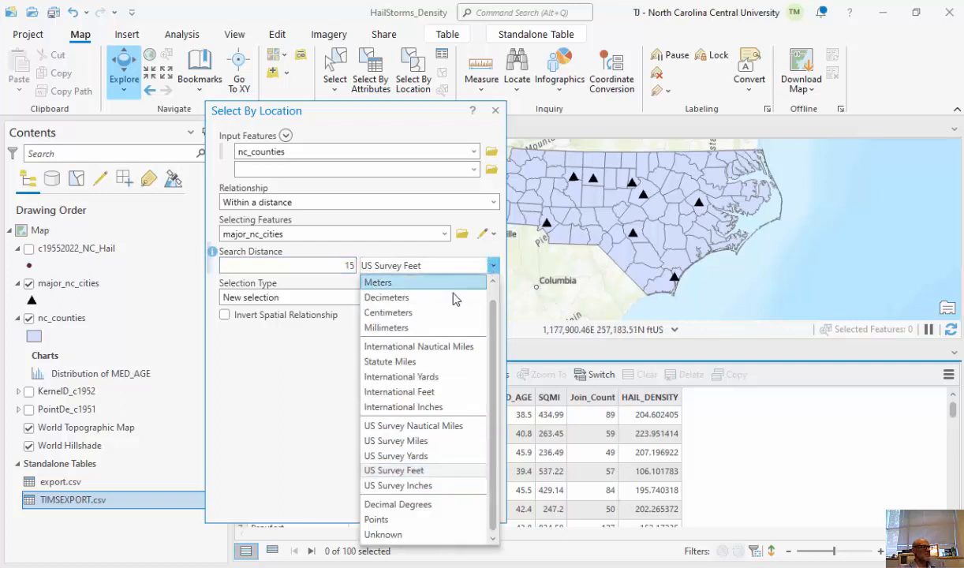
click(431, 368)
drag(415, 114, 255, 93)
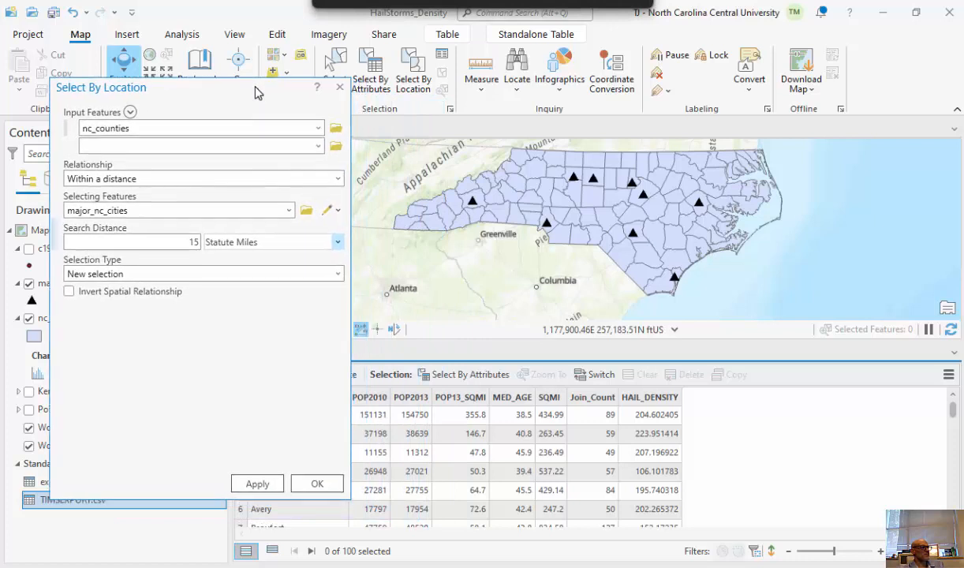
click(265, 487)
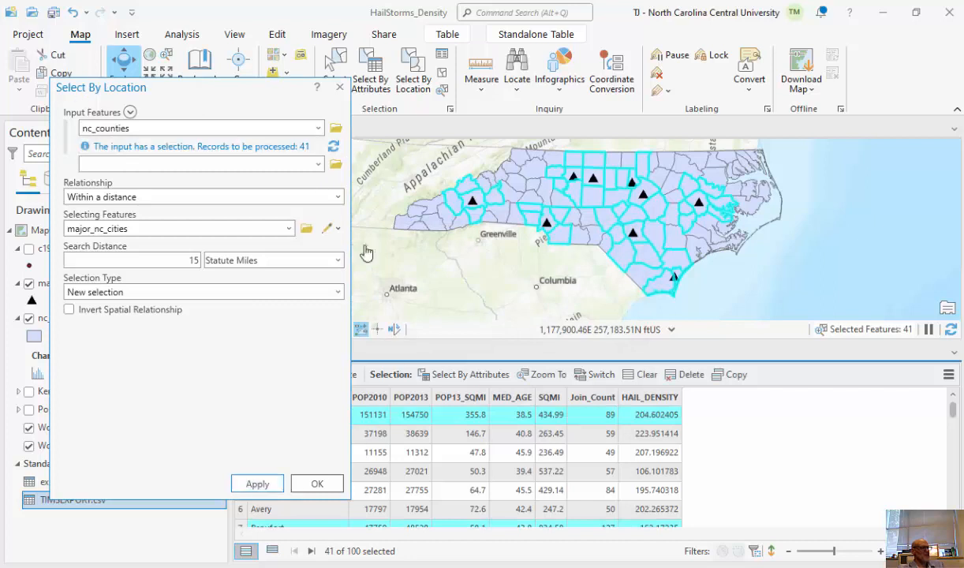
- Show only the selected records in the nc_counties table and copy the selected rows to the clipboard
drag(263, 87, 245, 83)
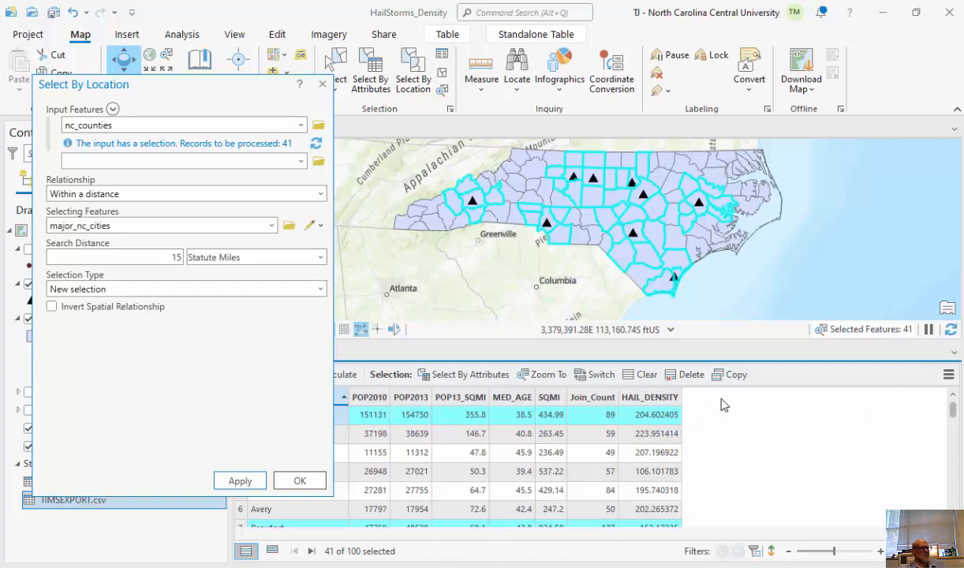
click(270, 553)
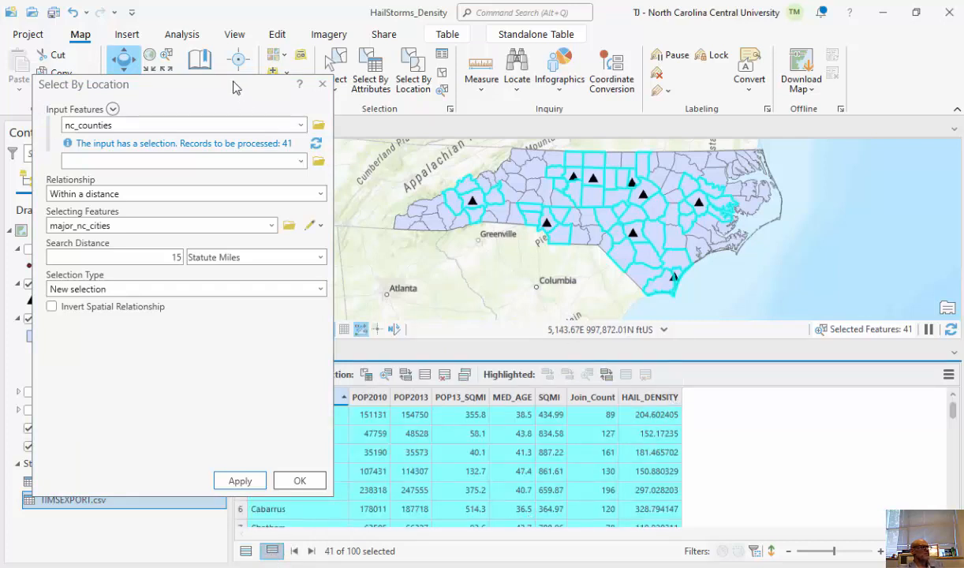
drag(234, 86, 223, 68)
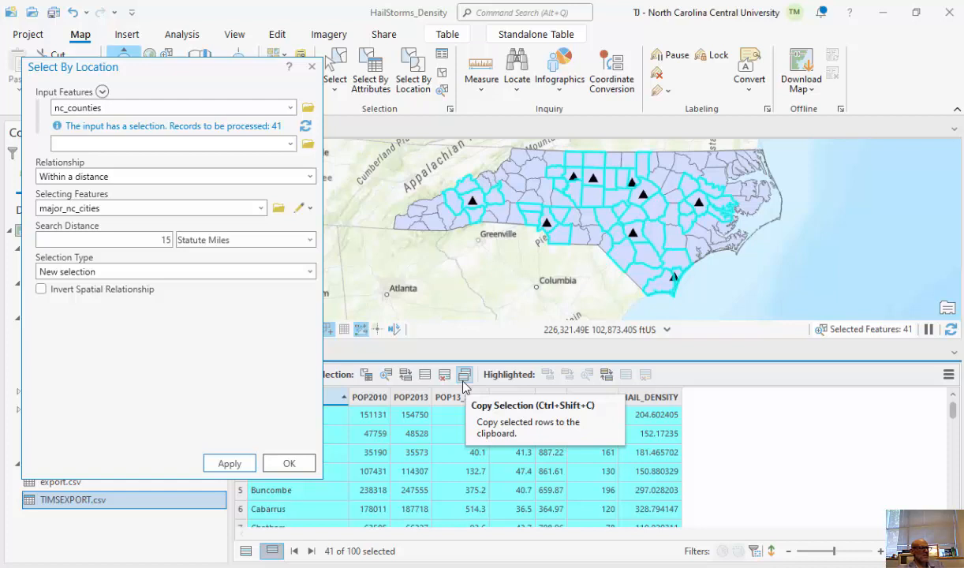
click(463, 377)
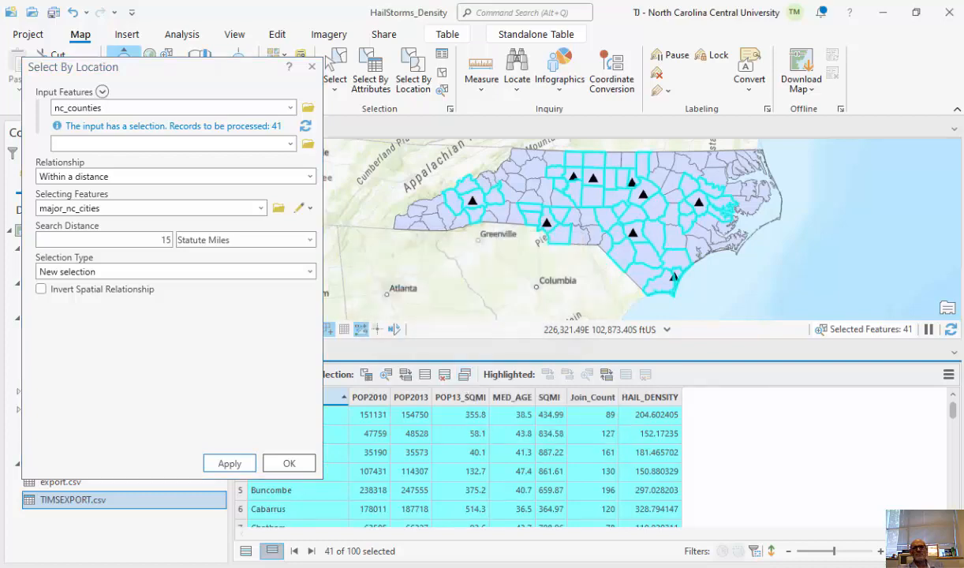
- Switch to the blank Excel workbook, enlarge its window and paste the copied county rows at cell A1 of Sheet1
drag(587, 207, 458, 103)
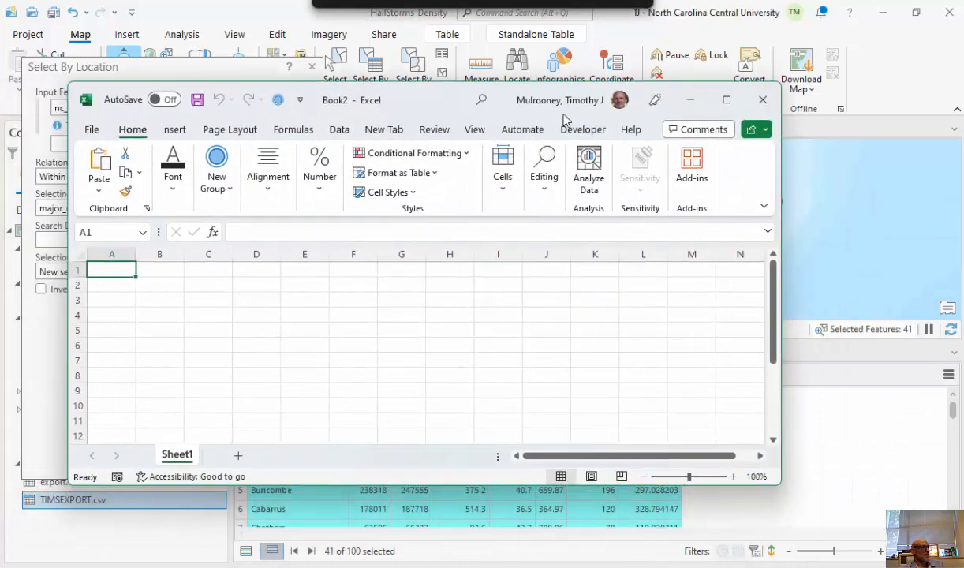
click(725, 100)
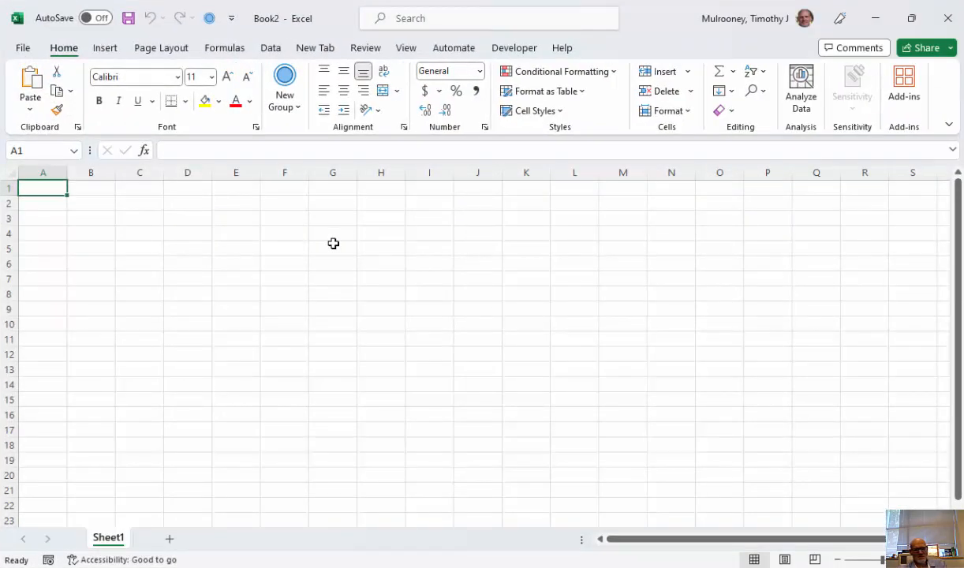
key(ctrl+v)
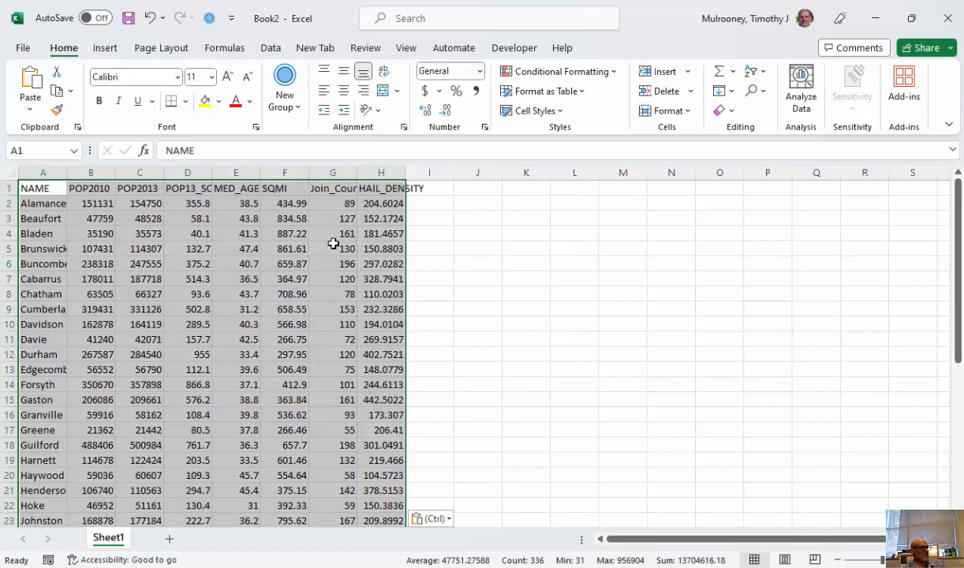
click(442, 187)
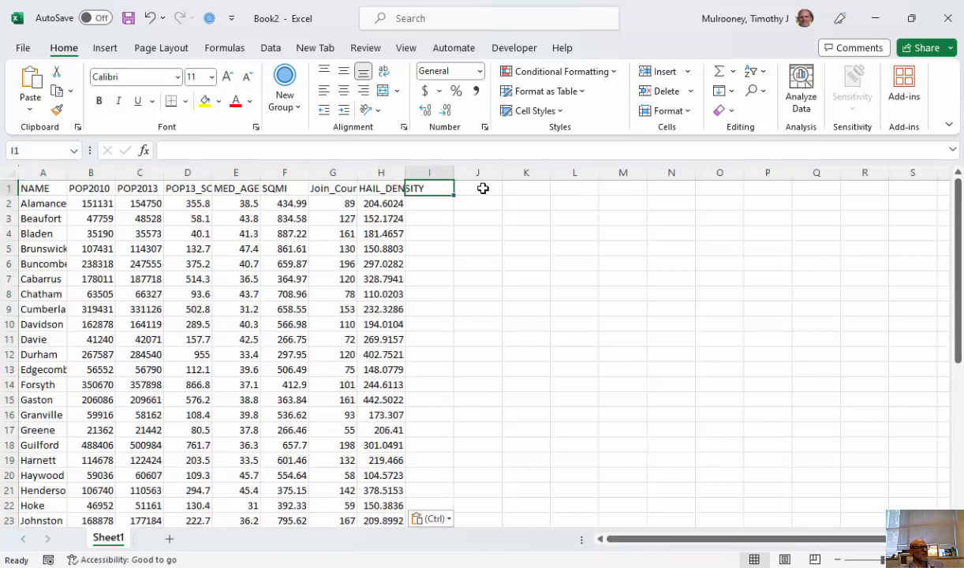
click(483, 187)
click(529, 187)
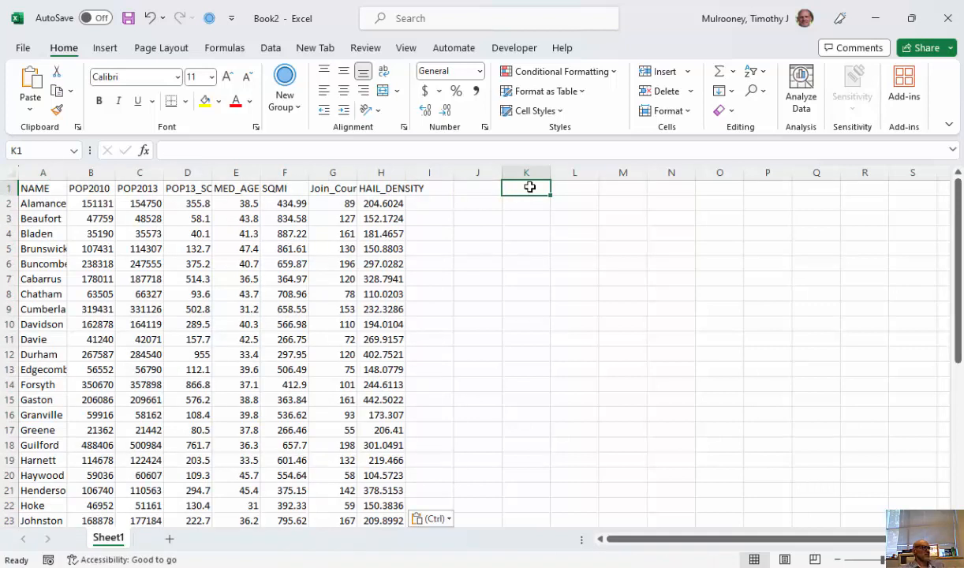
- Return to ArcGIS Pro, switch the nc_counties selection to the other counties and copy the selected rows
drag(644, 9, 963, 194)
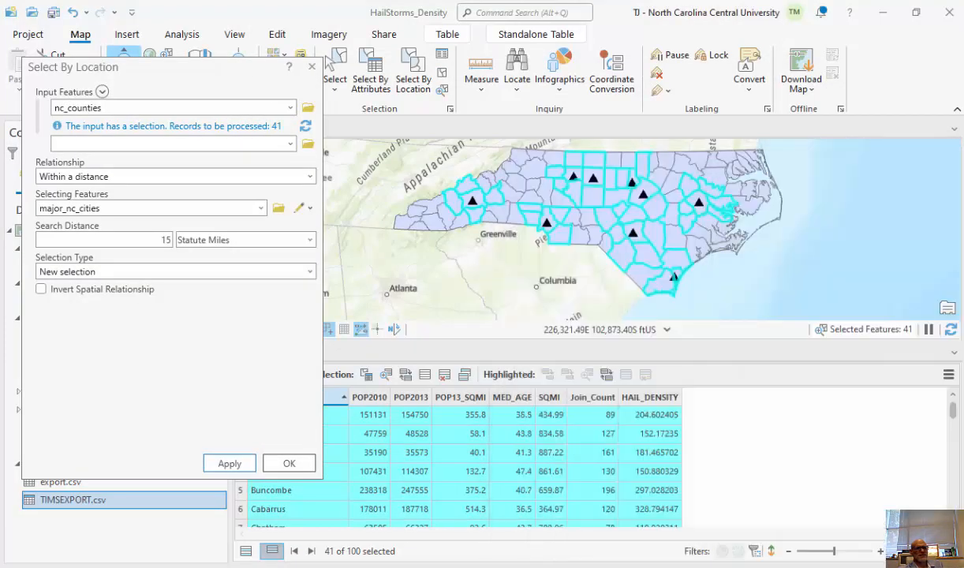
click(405, 378)
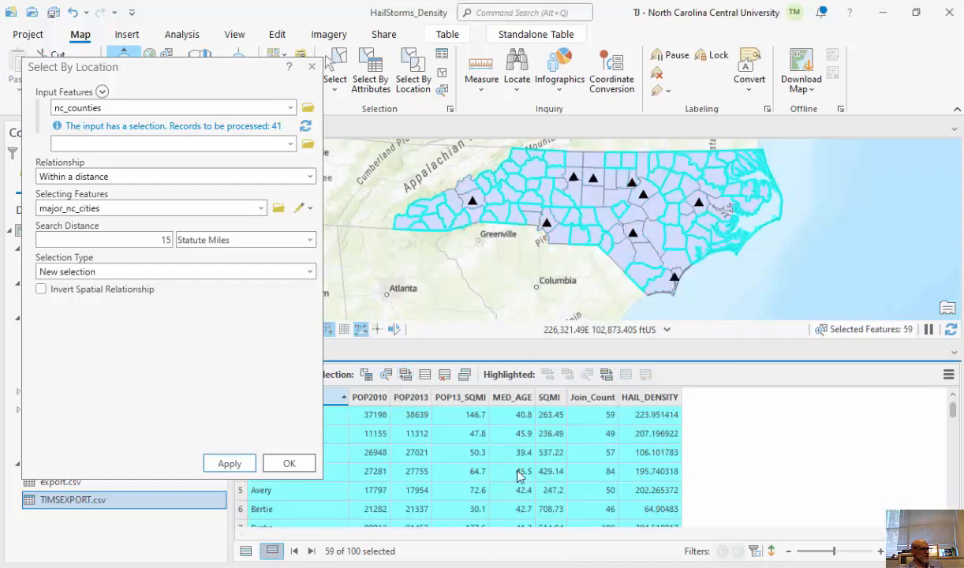
click(465, 377)
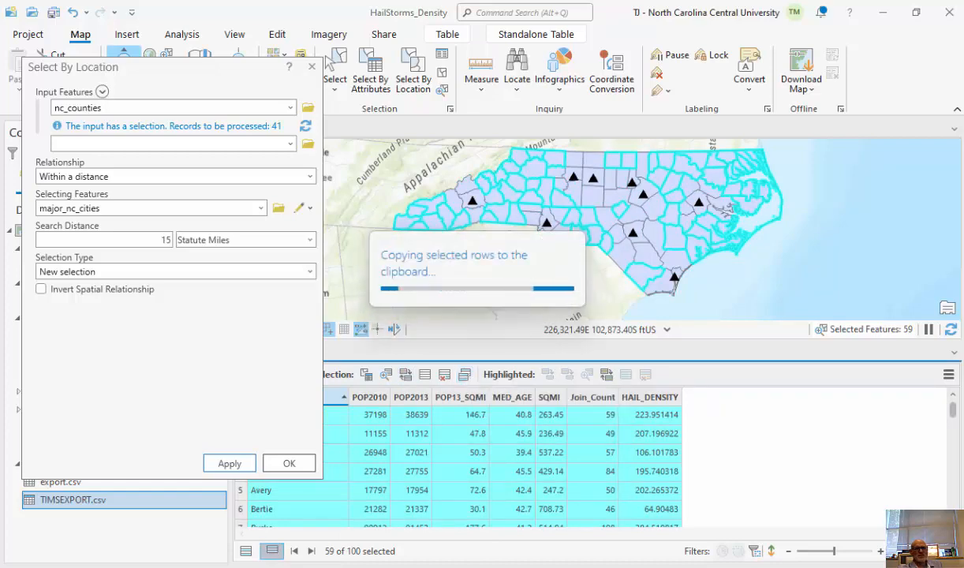
- Switch back to the Excel workbook, add a second sheet and paste the copied county rows at cell A1
drag(962, 211, 302, 51)
click(779, 63)
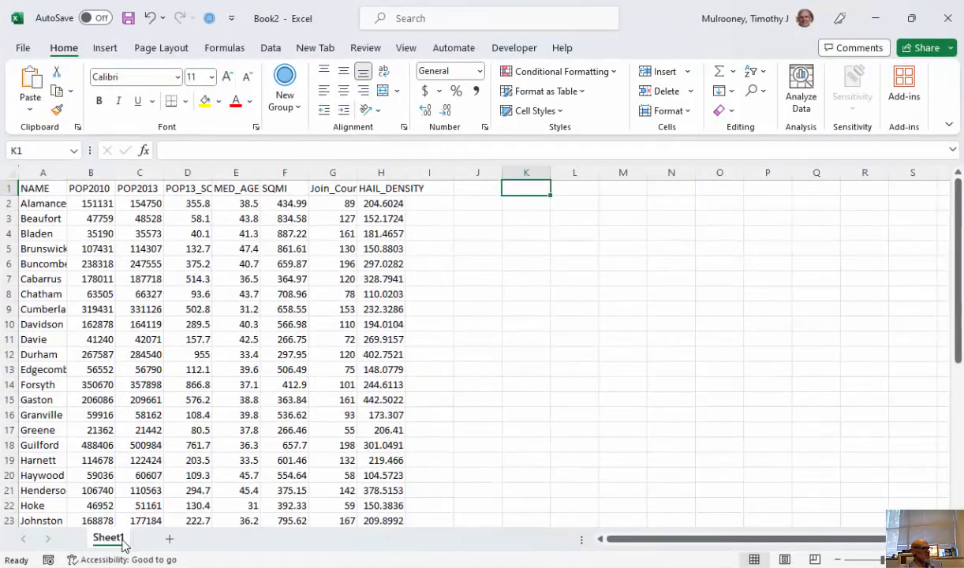
click(171, 539)
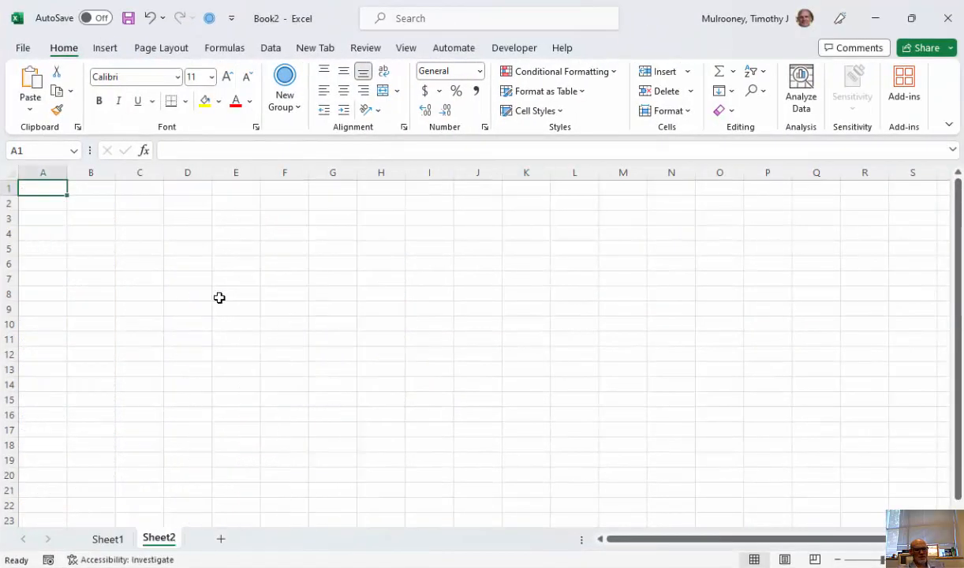
key(ctrl+v)
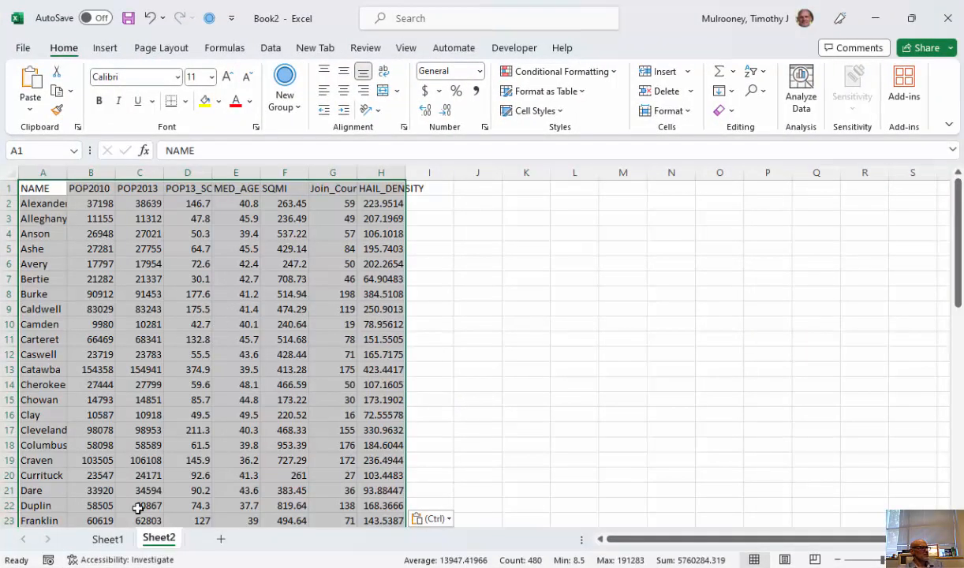
- Examine the pasted county lists on Sheet1 and Sheet2 down to their last rows, and look over Excel's data tools
click(108, 538)
click(161, 541)
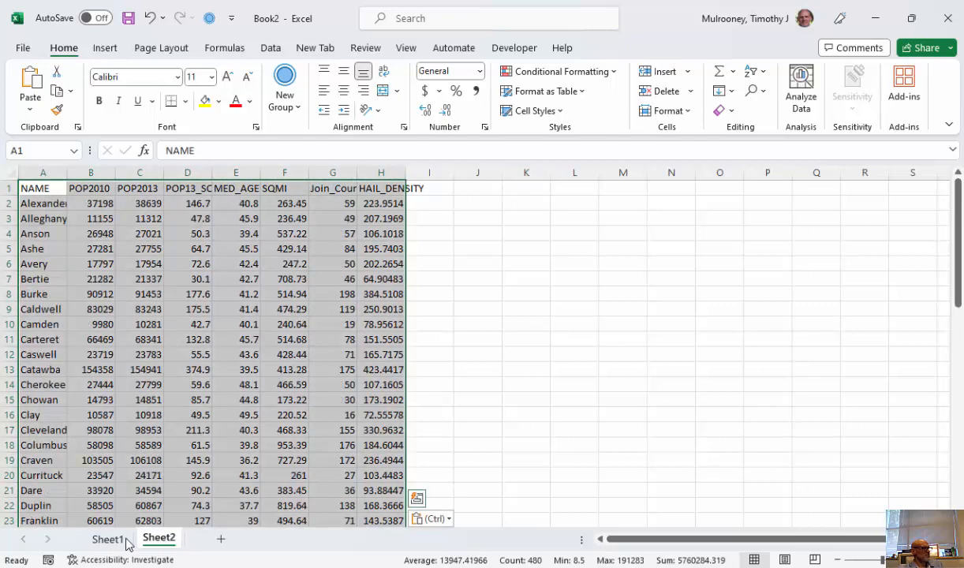
click(111, 538)
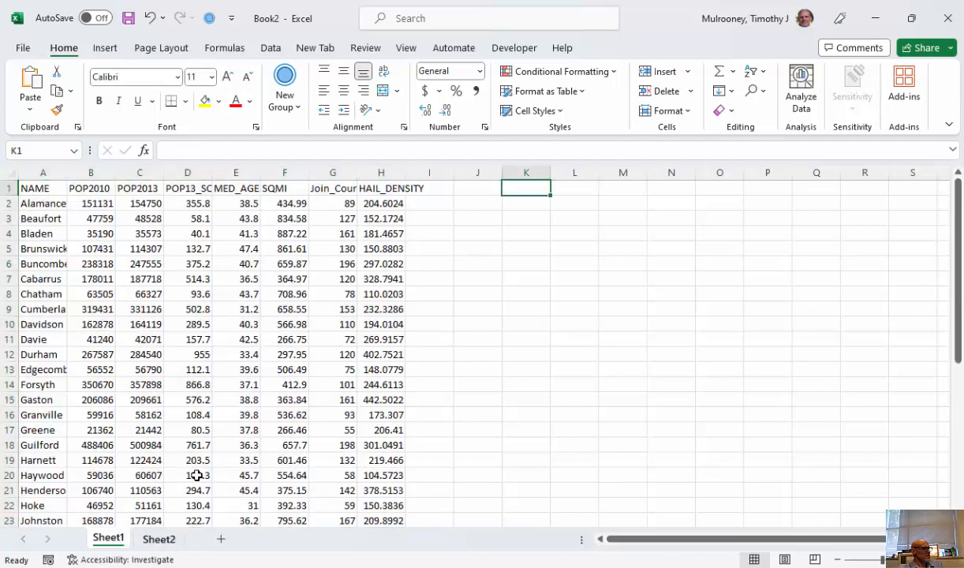
scroll(222, 418, down, 4)
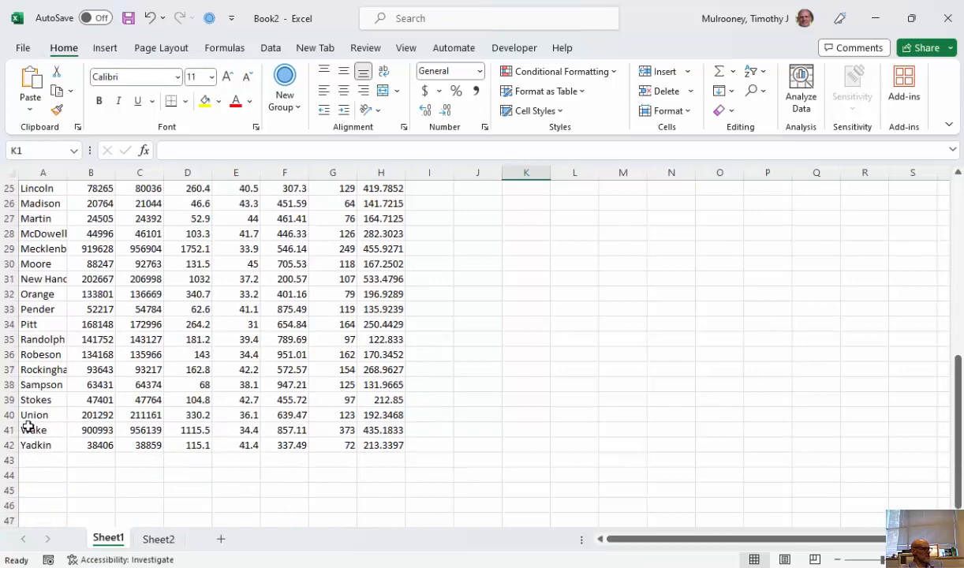
scroll(126, 450, up, 6)
click(160, 541)
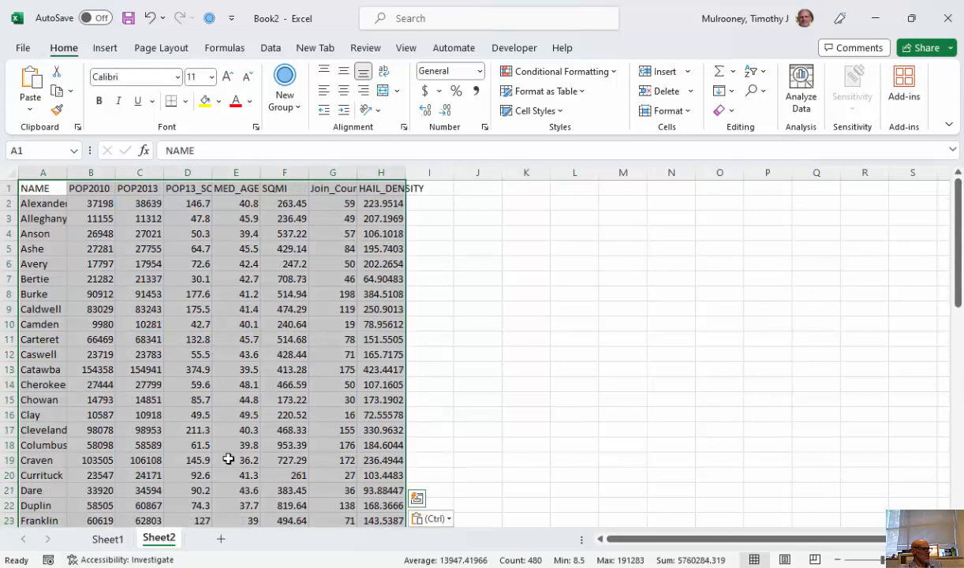
scroll(227, 453, down, 15)
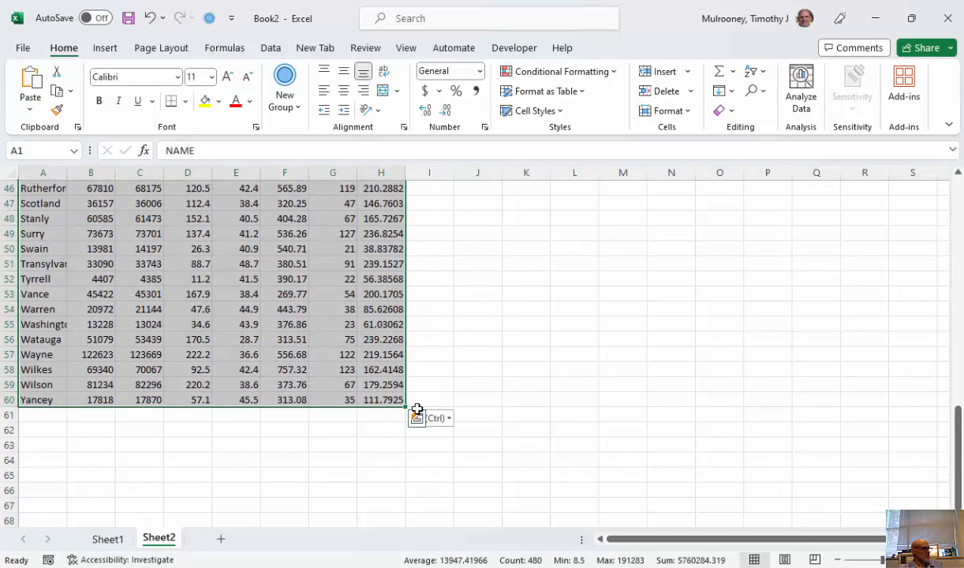
scroll(702, 436, up, 15)
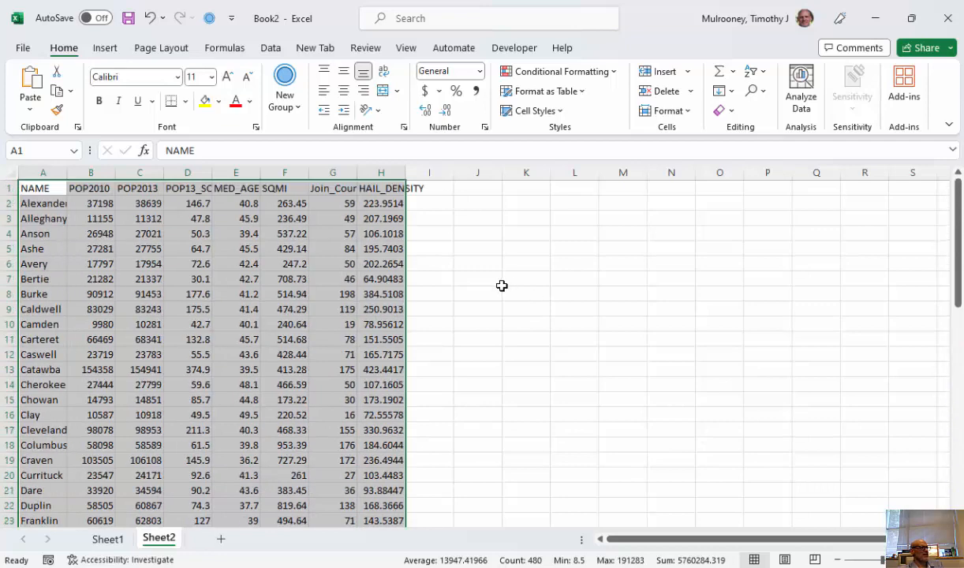
click(271, 48)
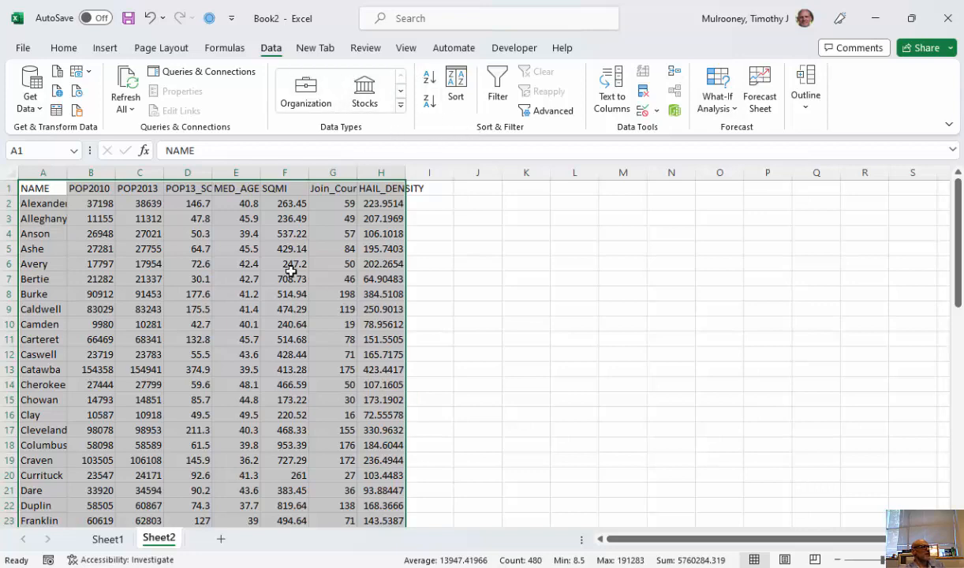
click(110, 539)
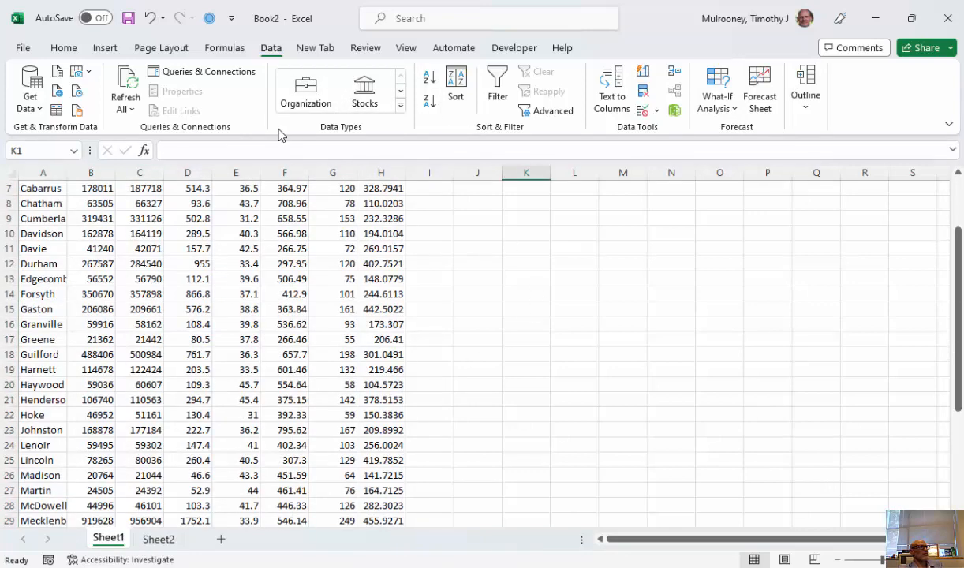
- Minimize Excel to return to ArcGIS Pro and close the Select By Location dialog
click(875, 20)
click(311, 67)
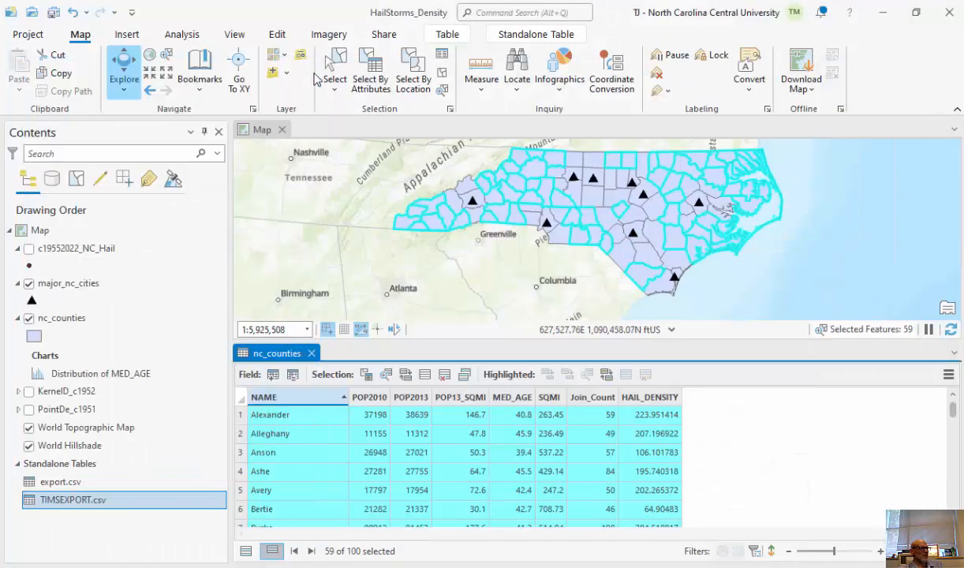